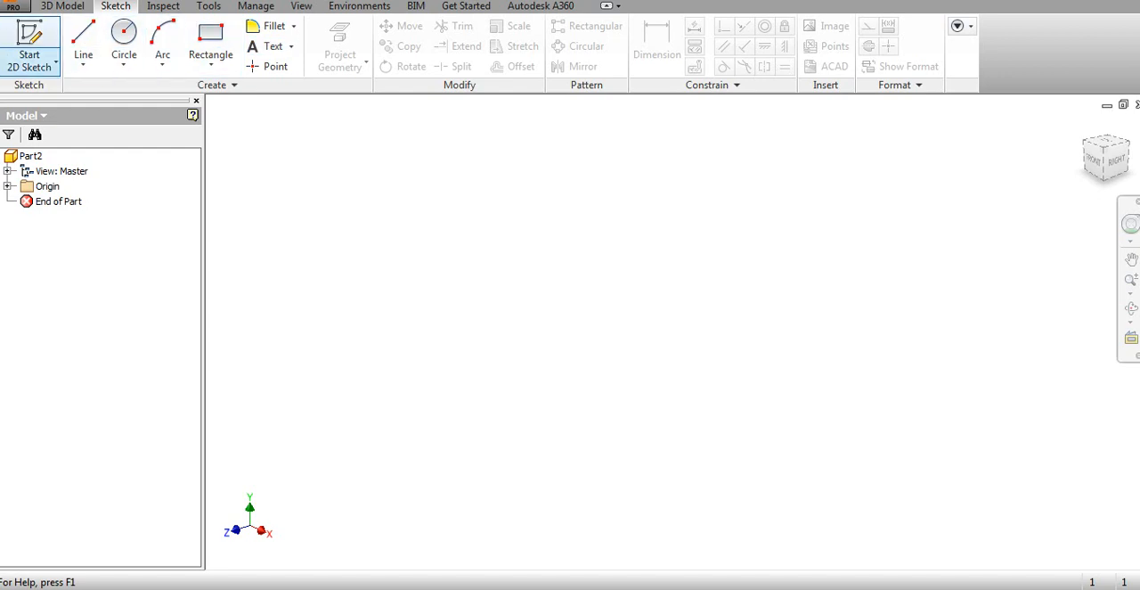
# Start a 2D sketch on the horizontal XZ origin plane
pyautogui.click(55, 64)
pyautogui.click(62, 93)
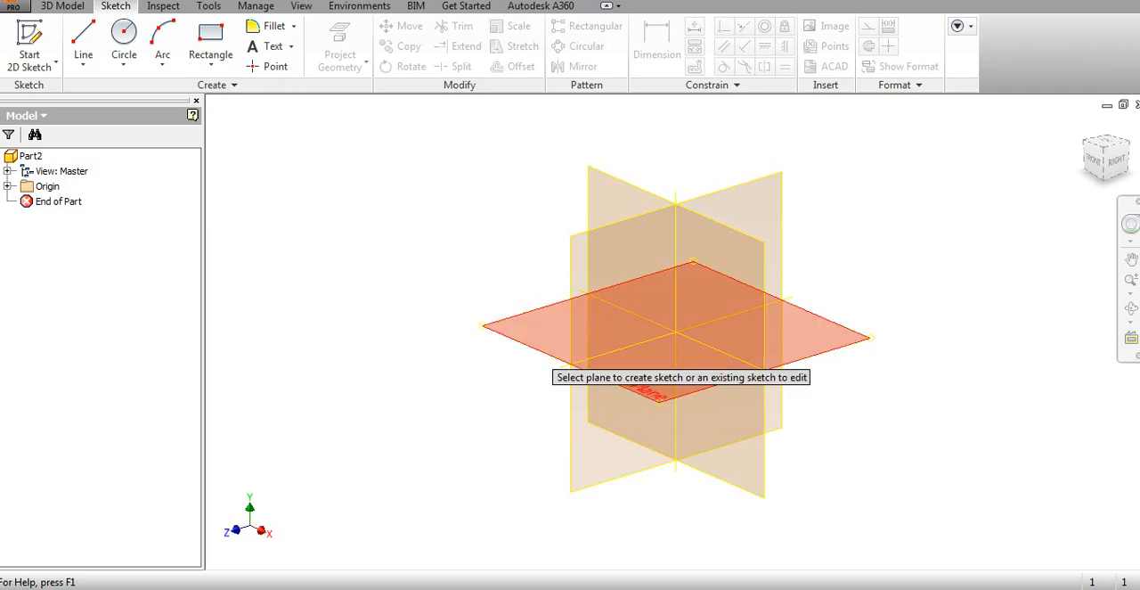
pyautogui.click(579, 360)
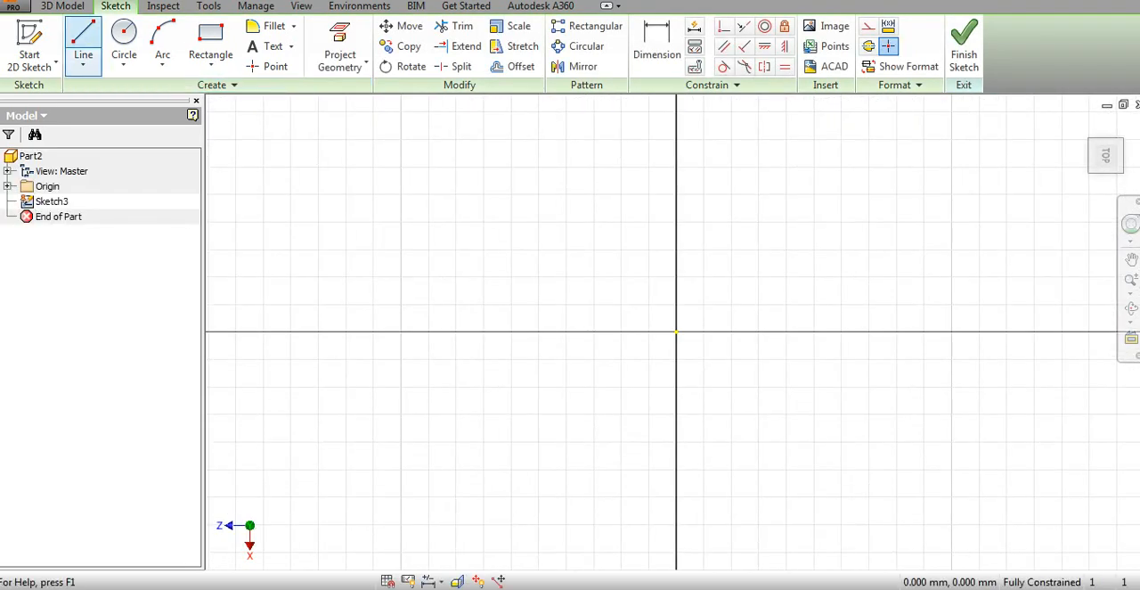
# Draw a slanted line 70 mm long at 45 degrees, starting in the sketch's upper-left quadrant
pyautogui.click(83, 40)
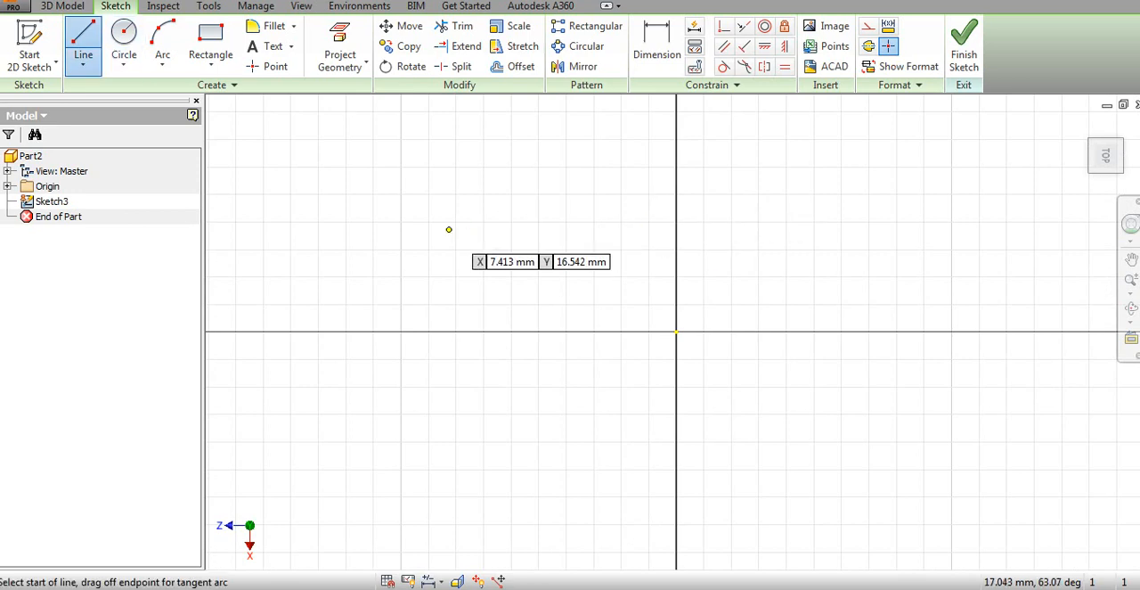
pyautogui.click(400, 237)
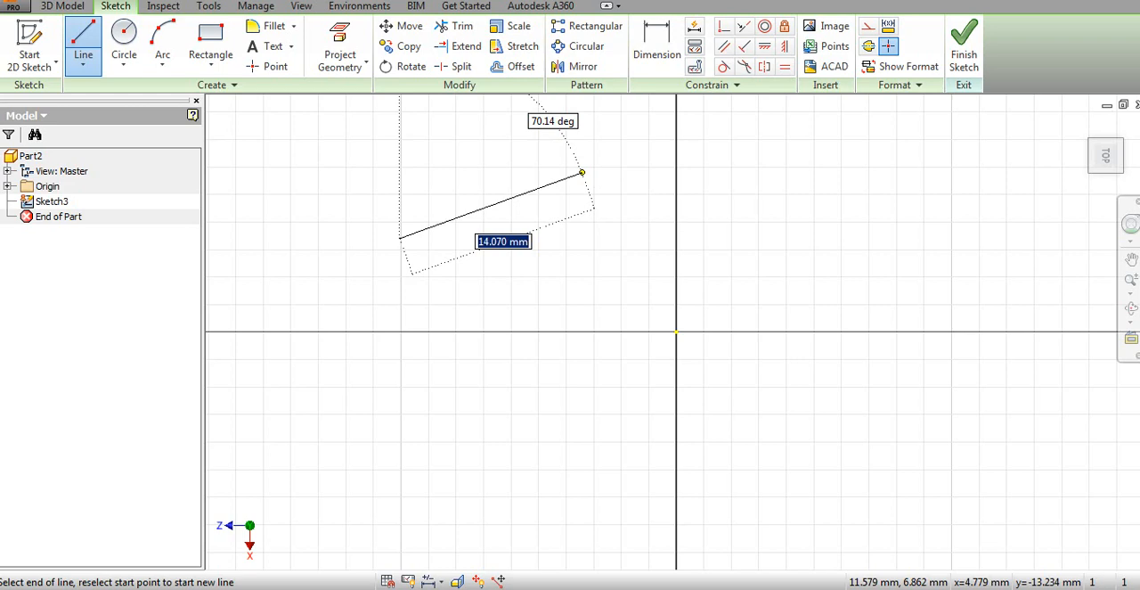
pyautogui.write('45')
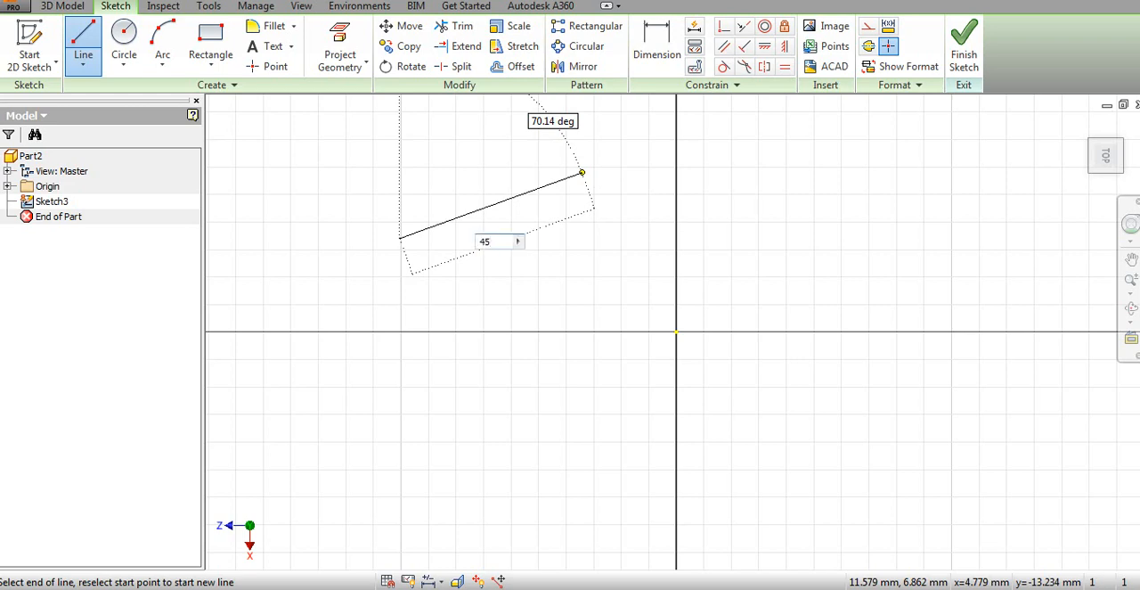
pyautogui.press('Tab')
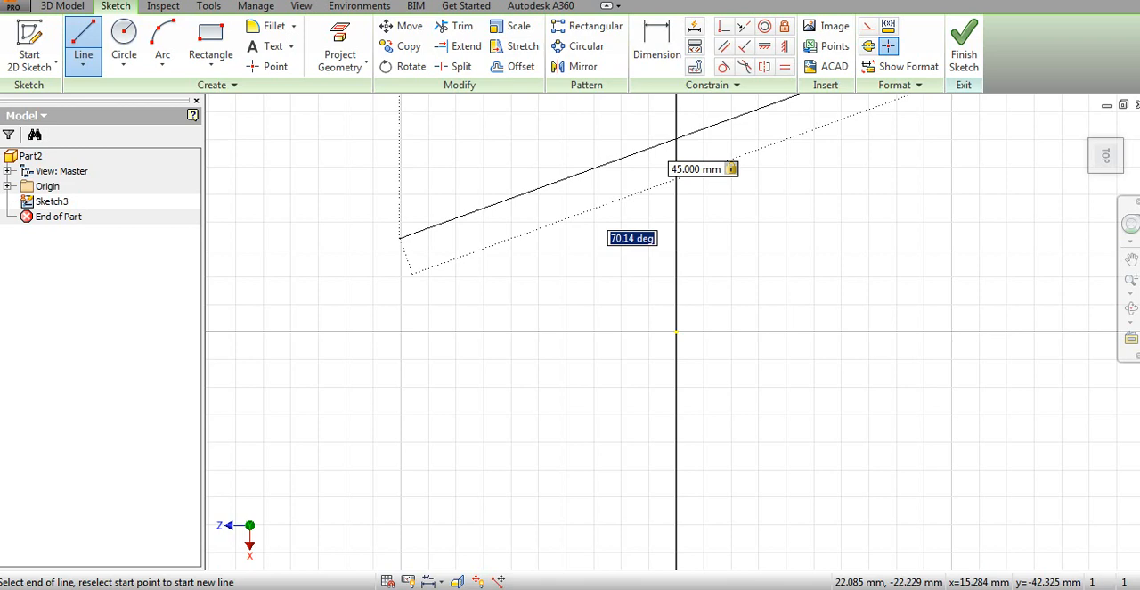
pyautogui.write('45')
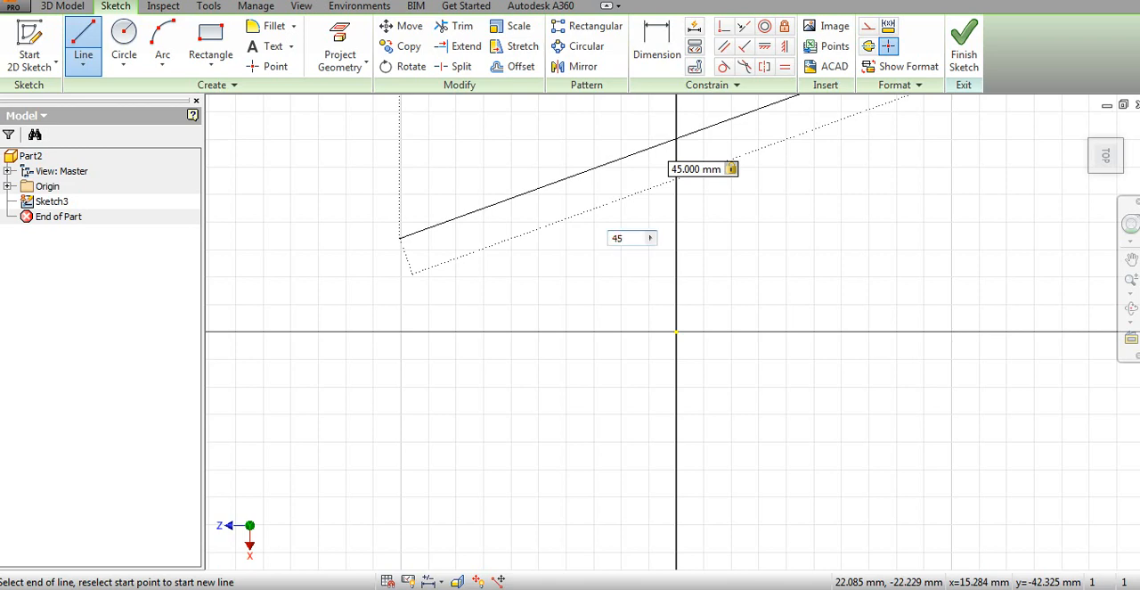
pyautogui.press('Tab')
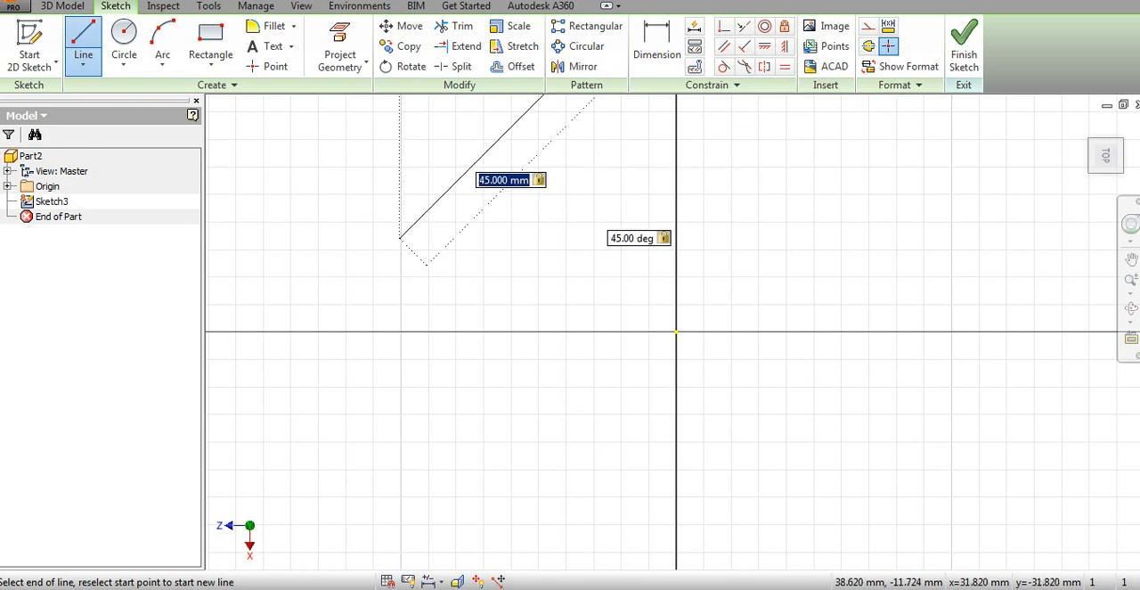
pyautogui.write('7')
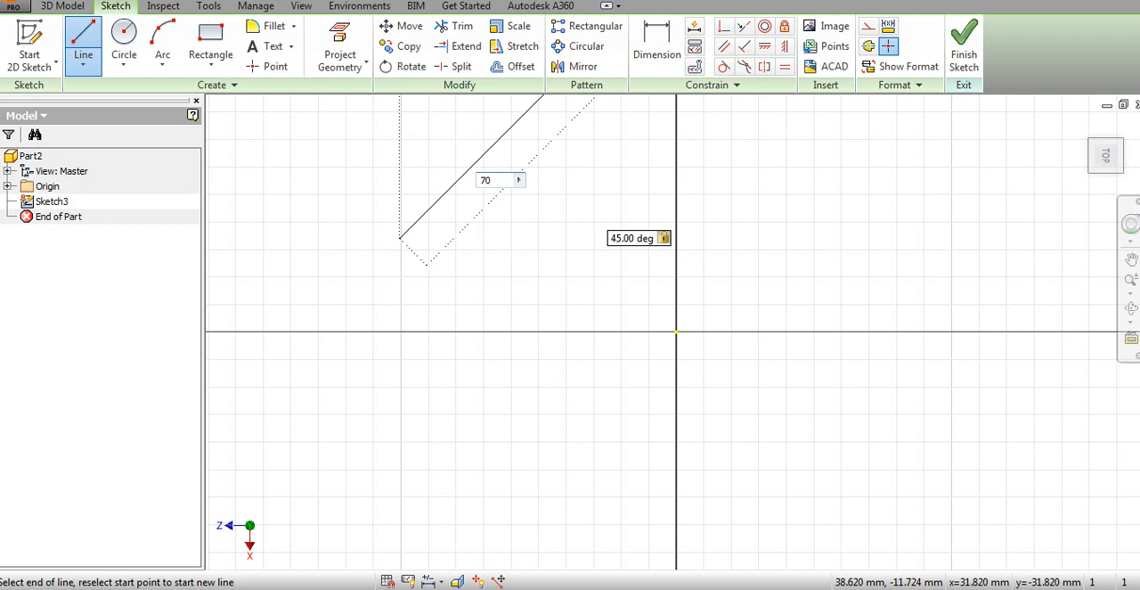
pyautogui.write('0')
pyautogui.press('Return')
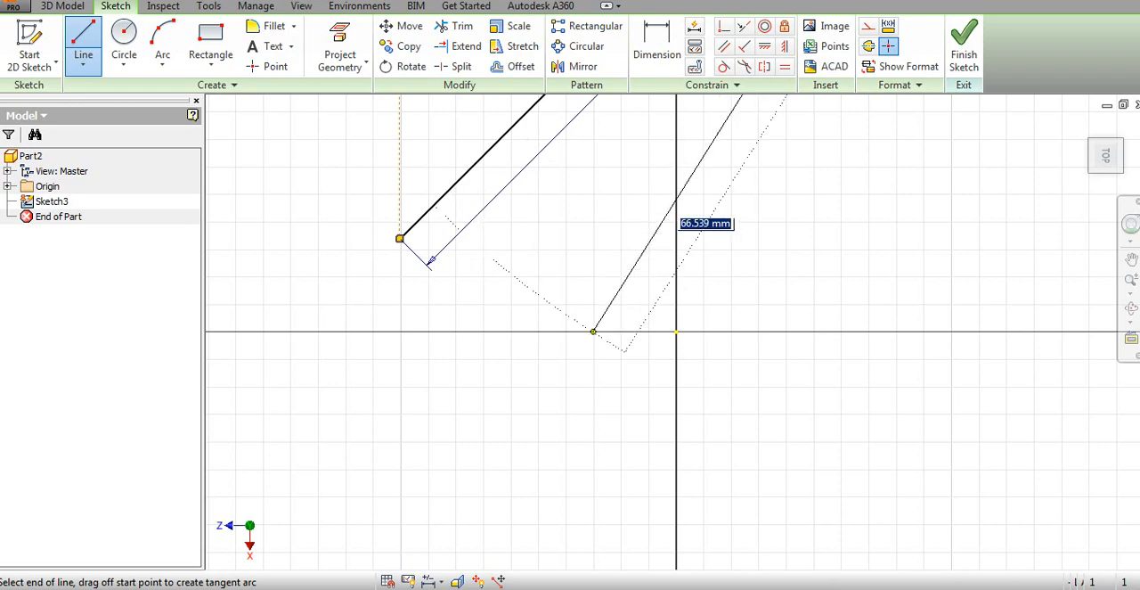
# Continue from the slanted line's upper end with perpendicular lines about 30 mm and 36 mm long, and close the profile to its start
pyautogui.scroll(-4, 596, 337)
pyautogui.scroll(9, 614, 358)
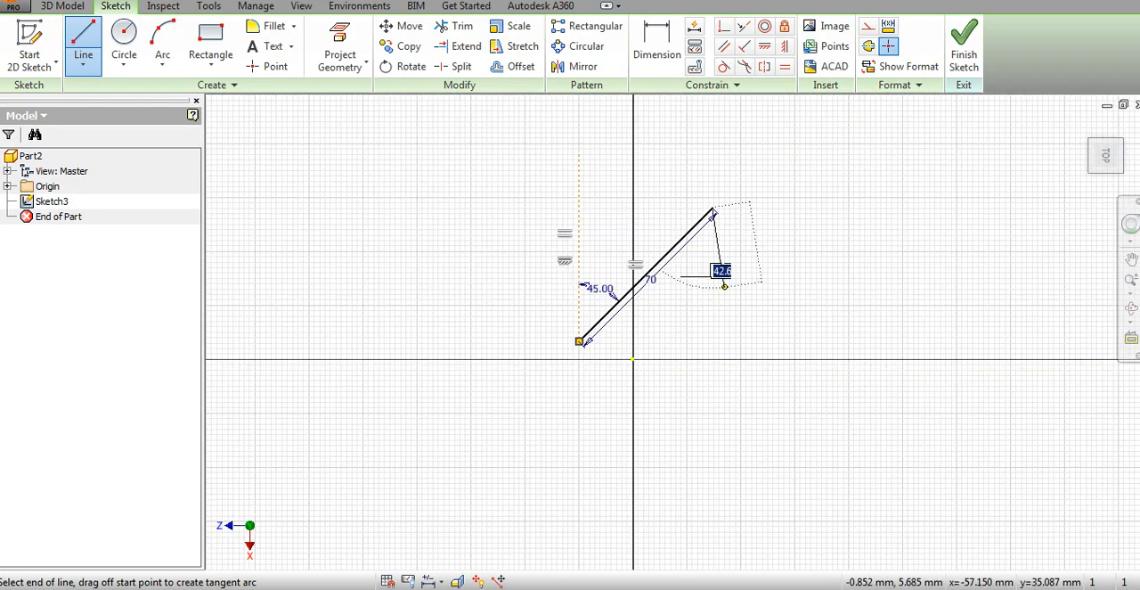
pyautogui.scroll(-3, 760, 294)
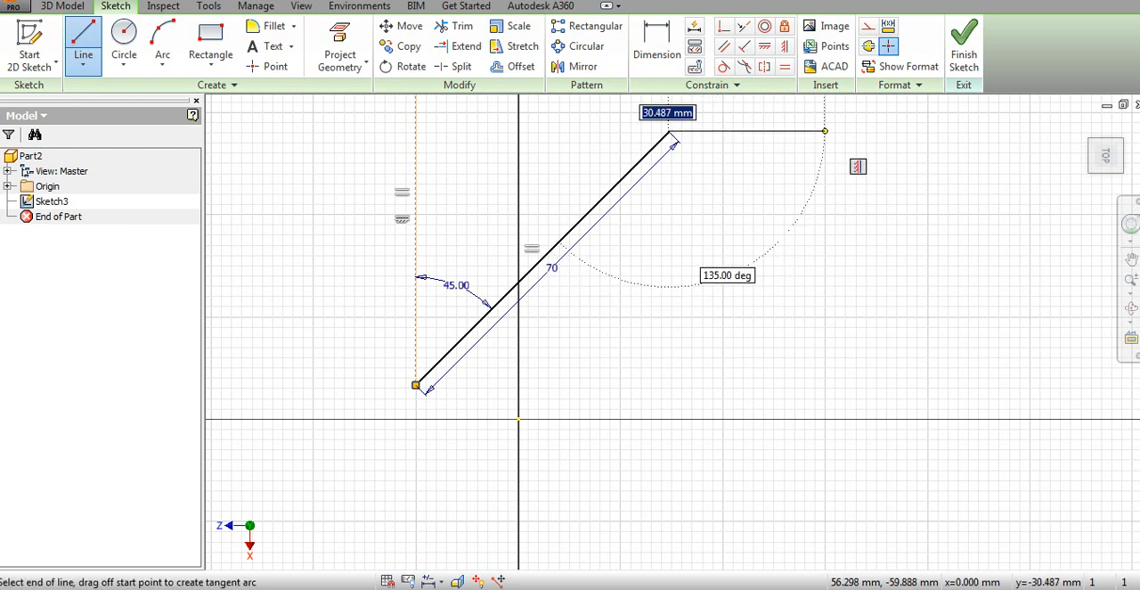
pyautogui.click(824, 132)
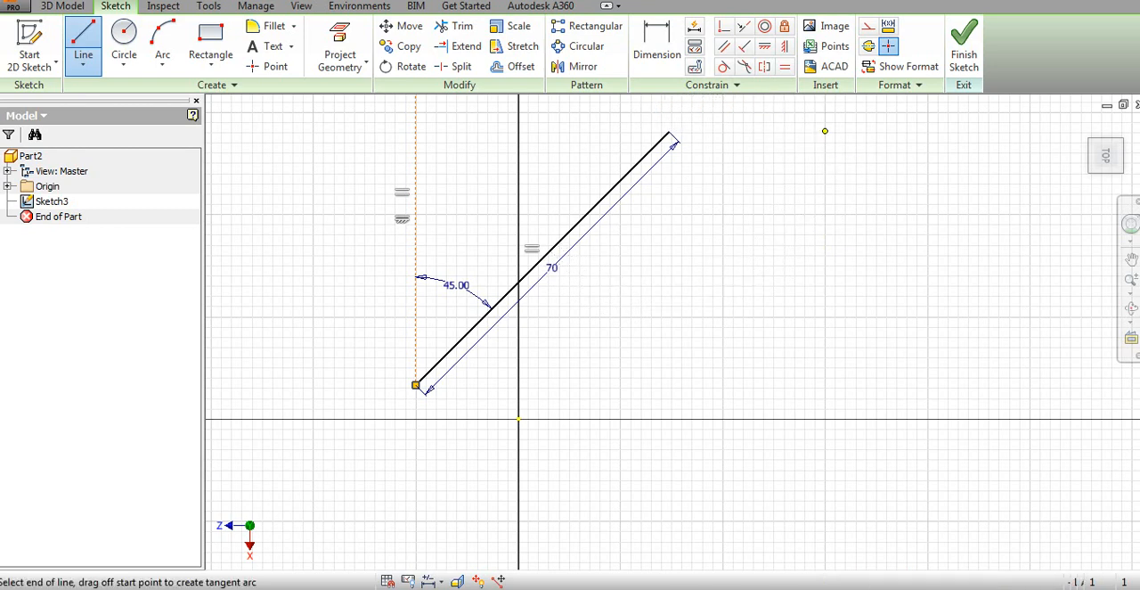
pyautogui.click(824, 316)
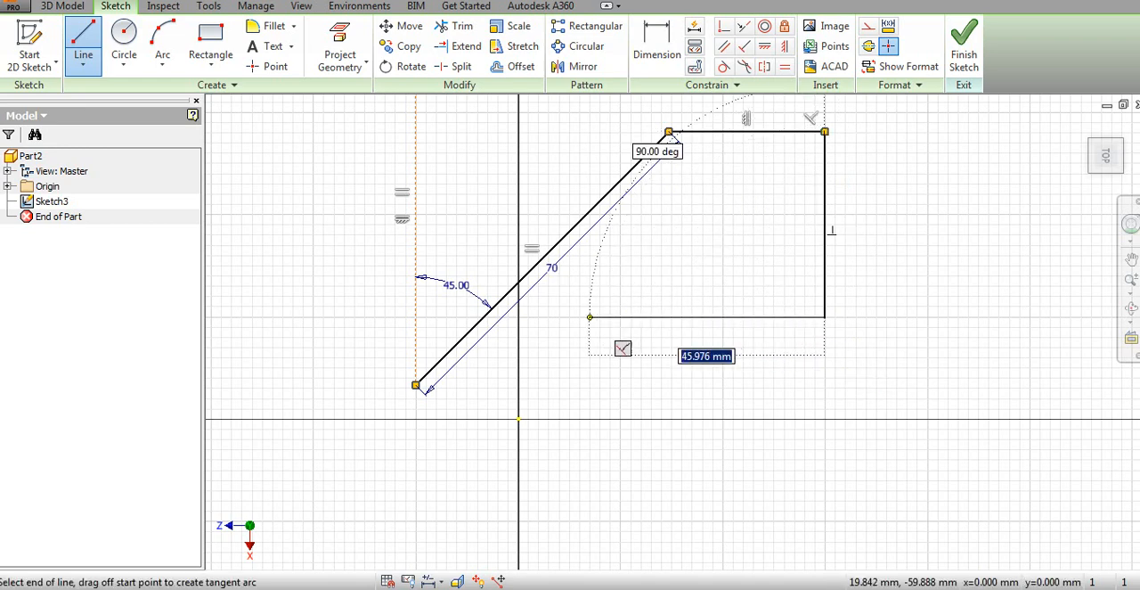
pyautogui.rightClick(535, 328)
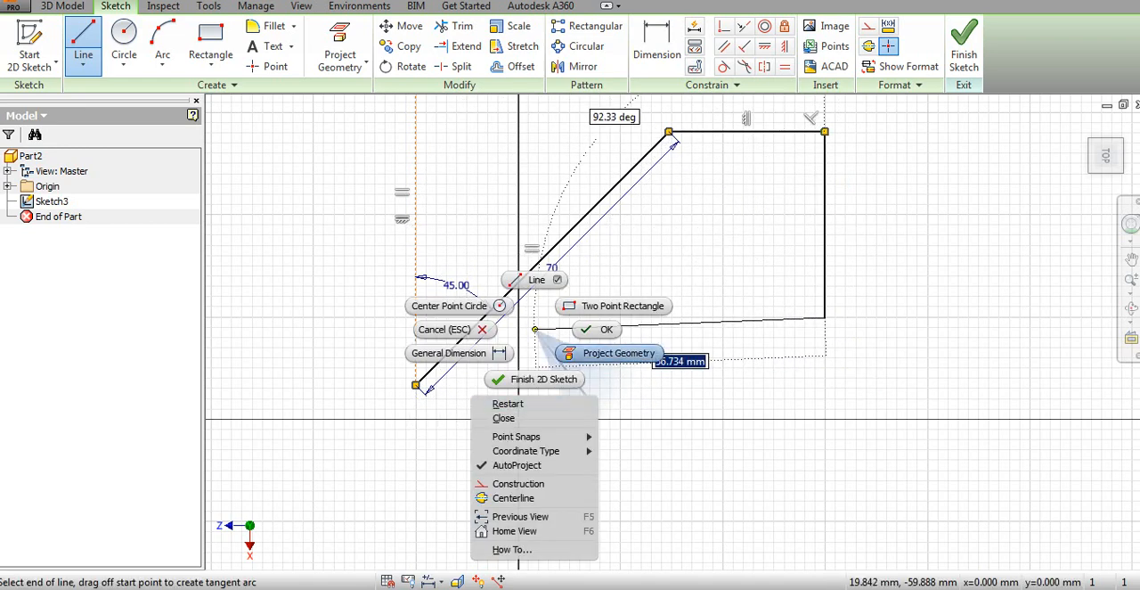
pyautogui.click(504, 418)
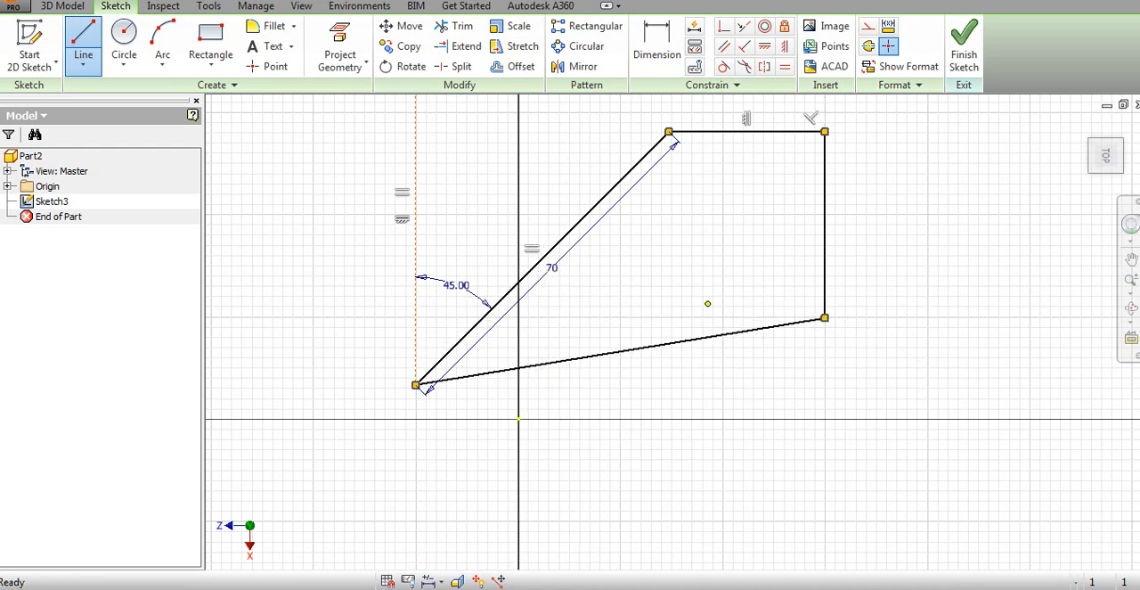
# Draw a four-point interpolation spline beside the closed profile, curving down and back below it
pyautogui.click(82, 65)
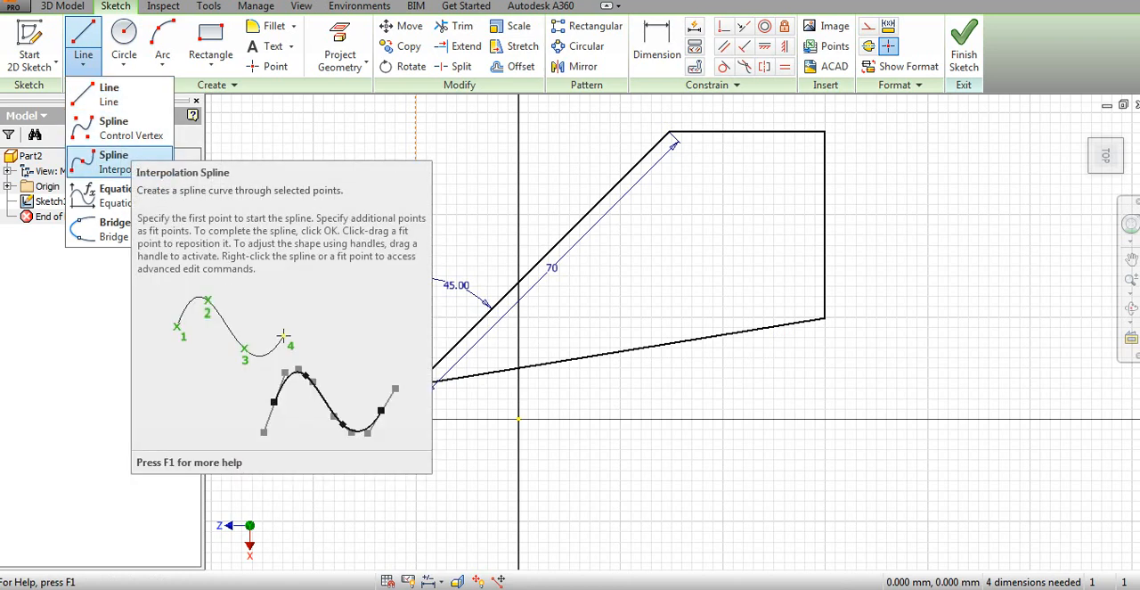
pyautogui.click(114, 160)
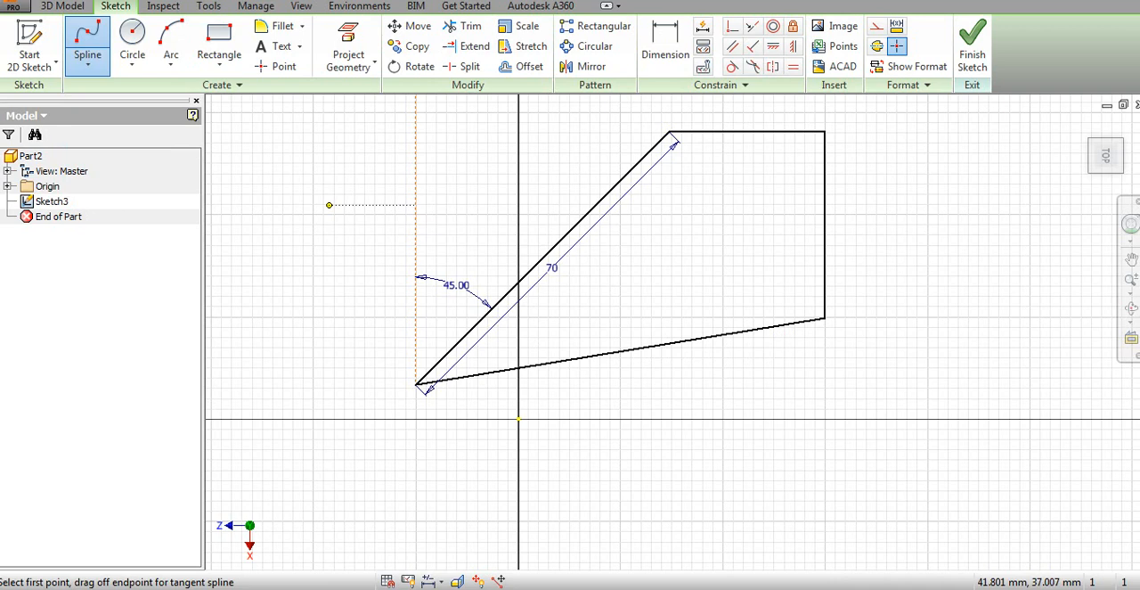
pyautogui.click(973, 231)
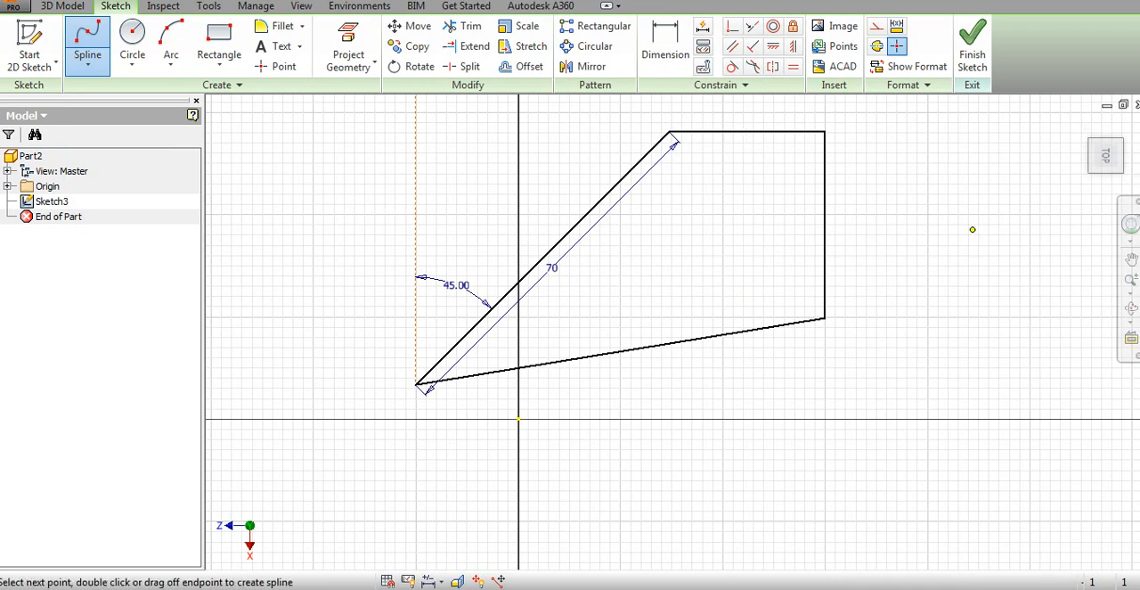
pyautogui.click(978, 355)
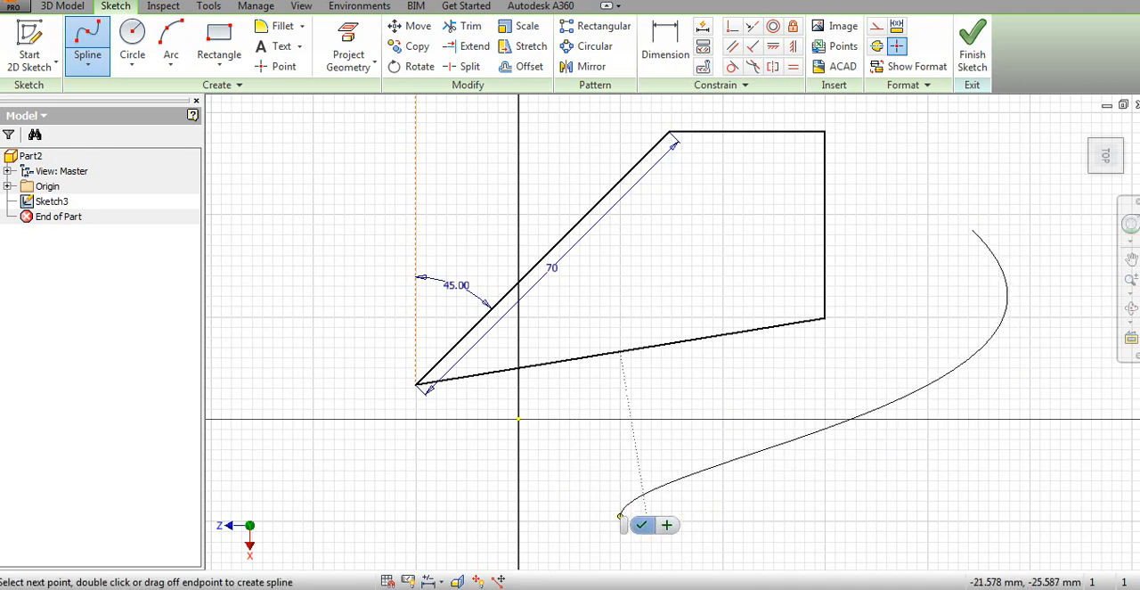
pyautogui.click(641, 524)
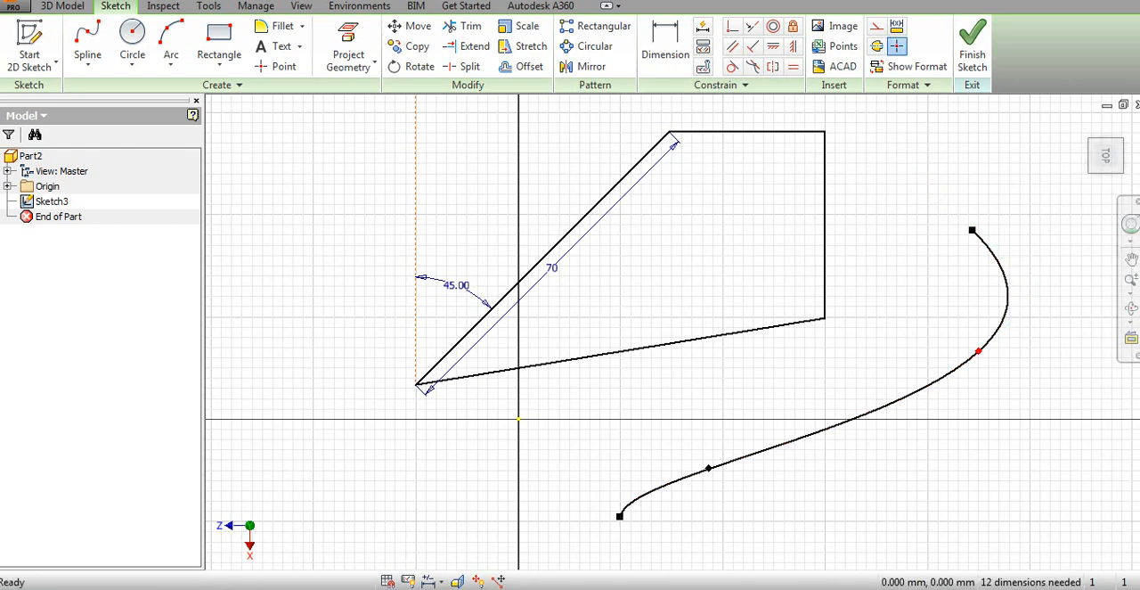
# Reshape the interpolation spline by moving its second fit point inward and its upper endpoint slightly upward
pyautogui.moveTo(978, 351); pyautogui.dragTo(945, 332)
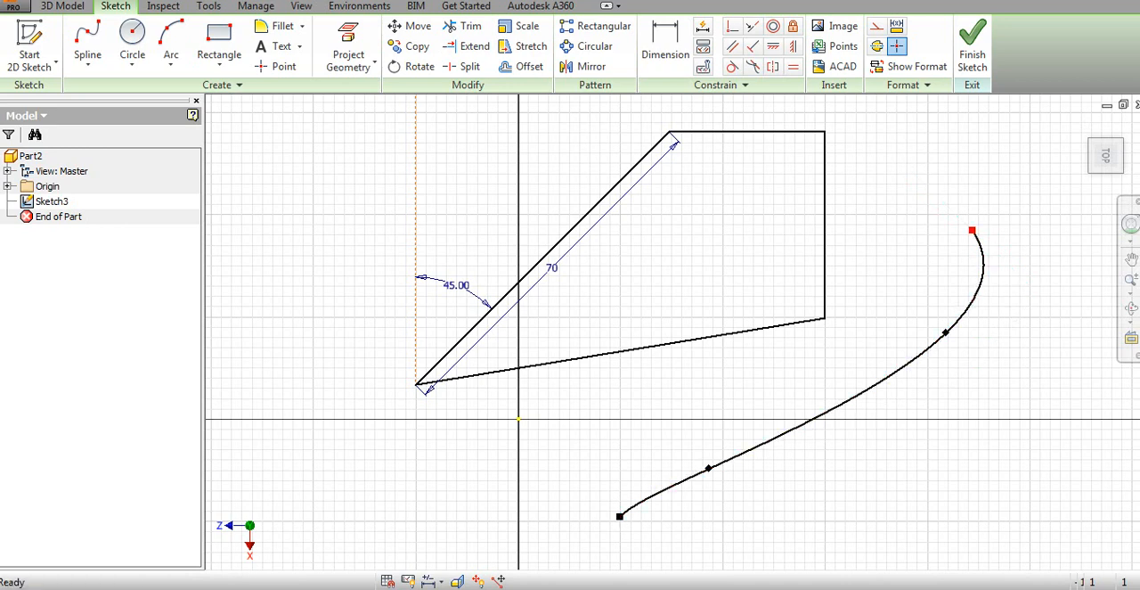
pyautogui.moveTo(971, 229); pyautogui.dragTo(964, 205)
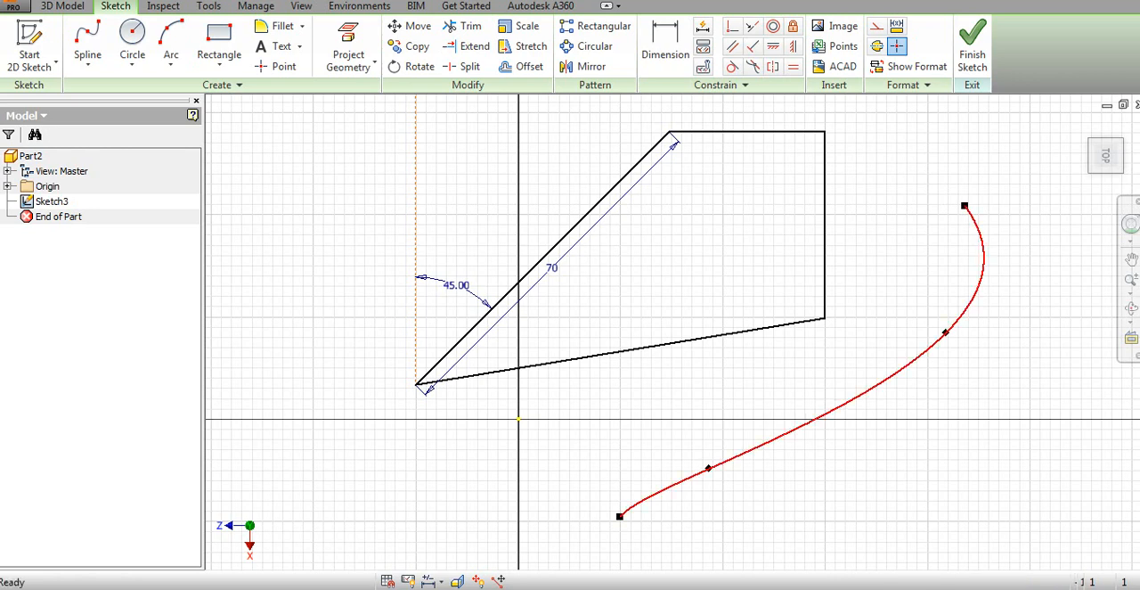
pyautogui.click(980, 239)
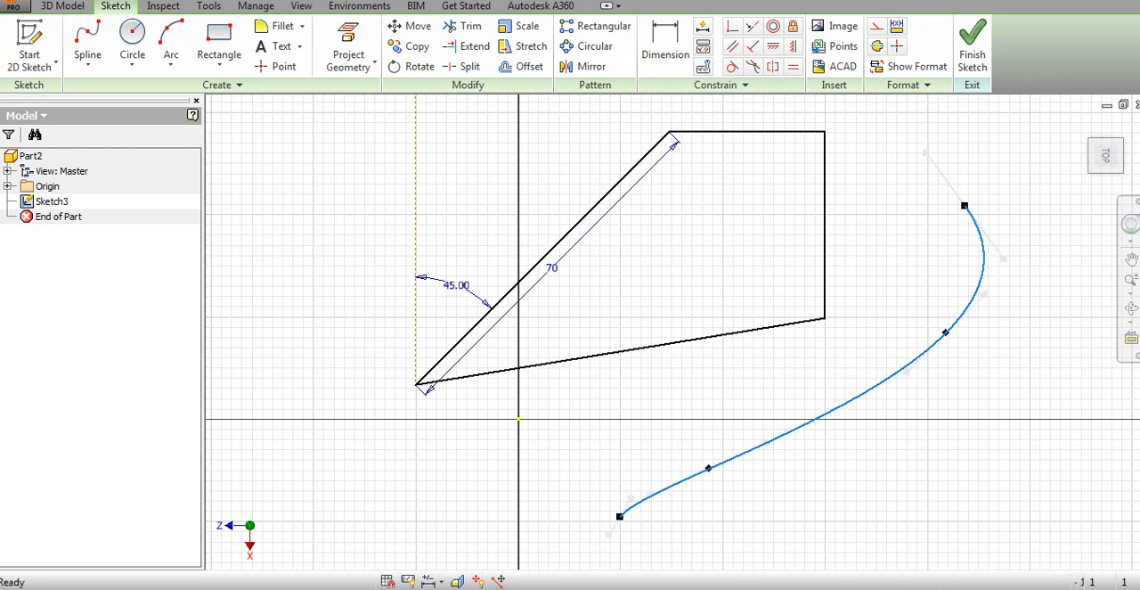
pyautogui.press('Escape')
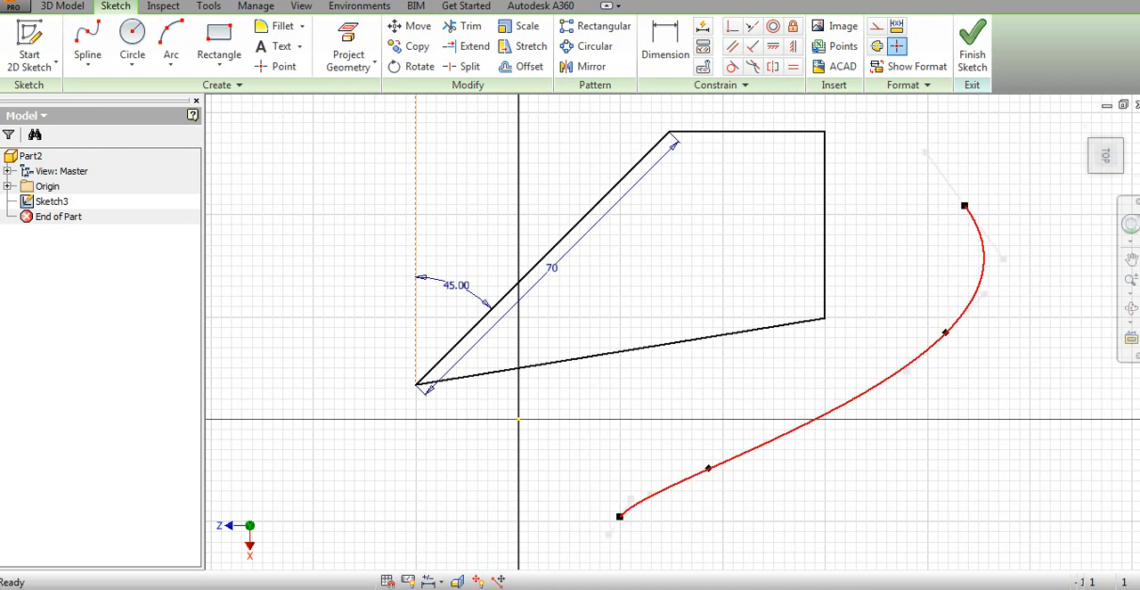
# Activate the tangent handle at the interpolation spline's upper end and move that endpoint closer to the closed profile
pyautogui.click(971, 217)
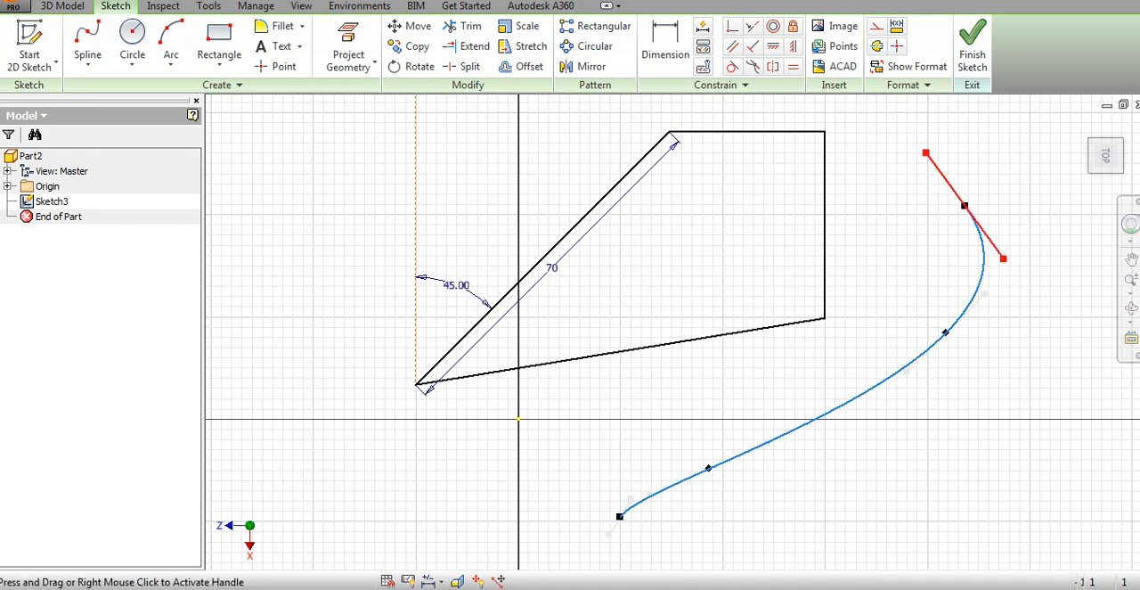
pyautogui.moveTo(926, 152); pyautogui.dragTo(894, 211)
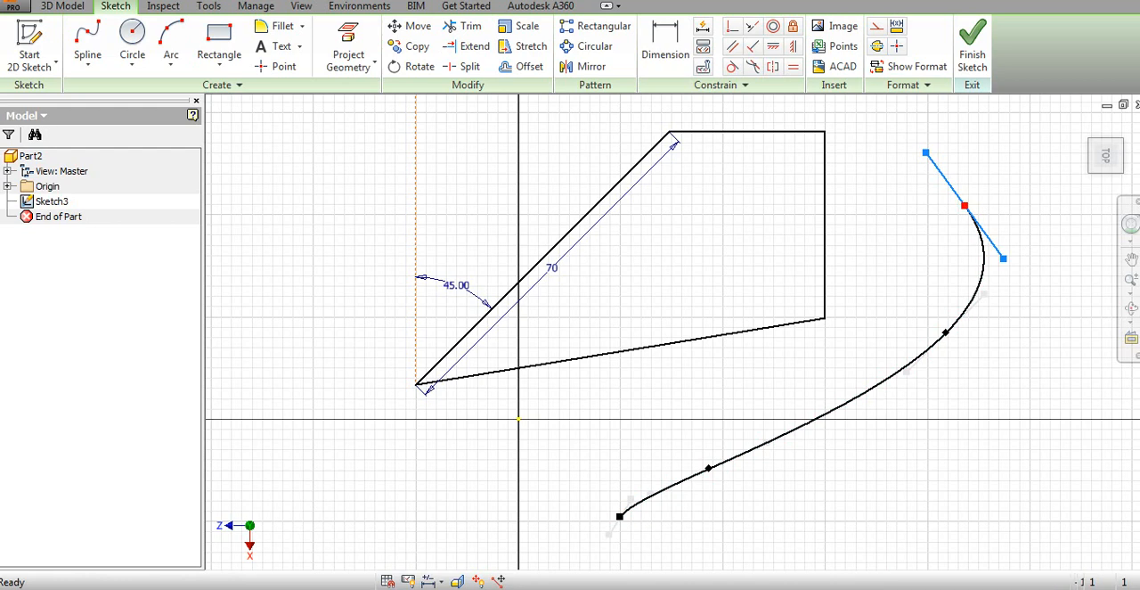
pyautogui.moveTo(964, 206); pyautogui.dragTo(888, 225)
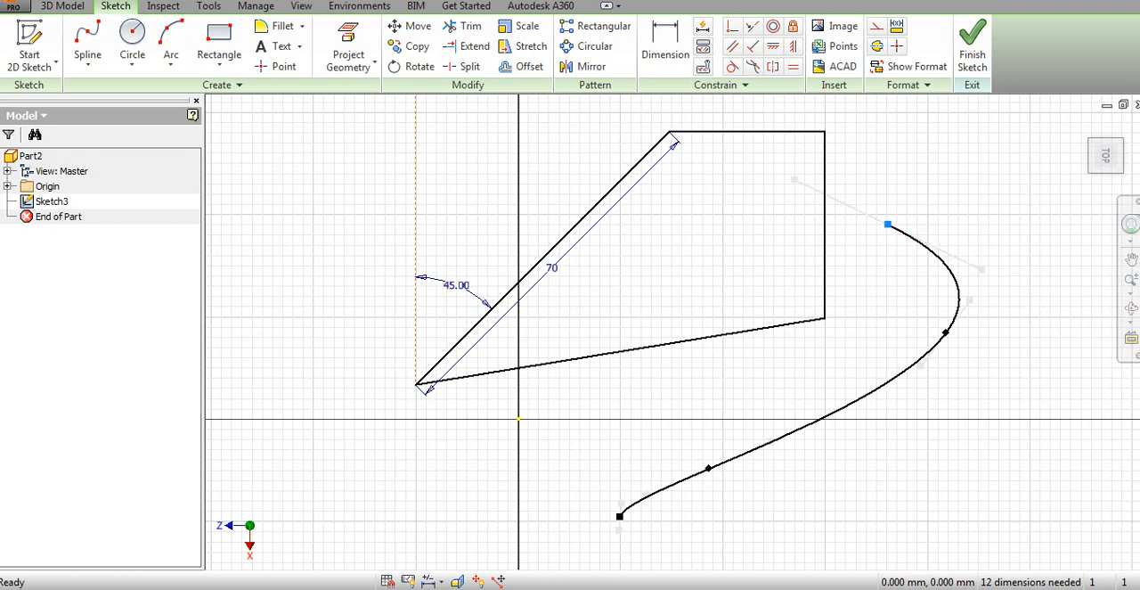
pyautogui.press('Escape')
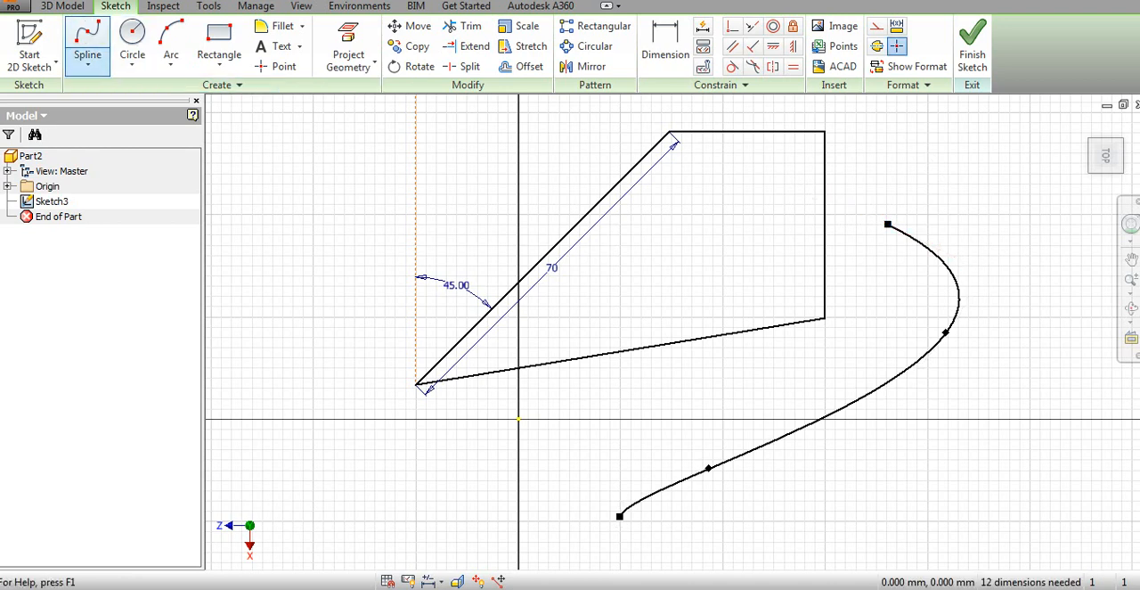
# Draw an S-shaped control vertex spline with four vertices on the opposite side of the closed profile
pyautogui.click(87, 65)
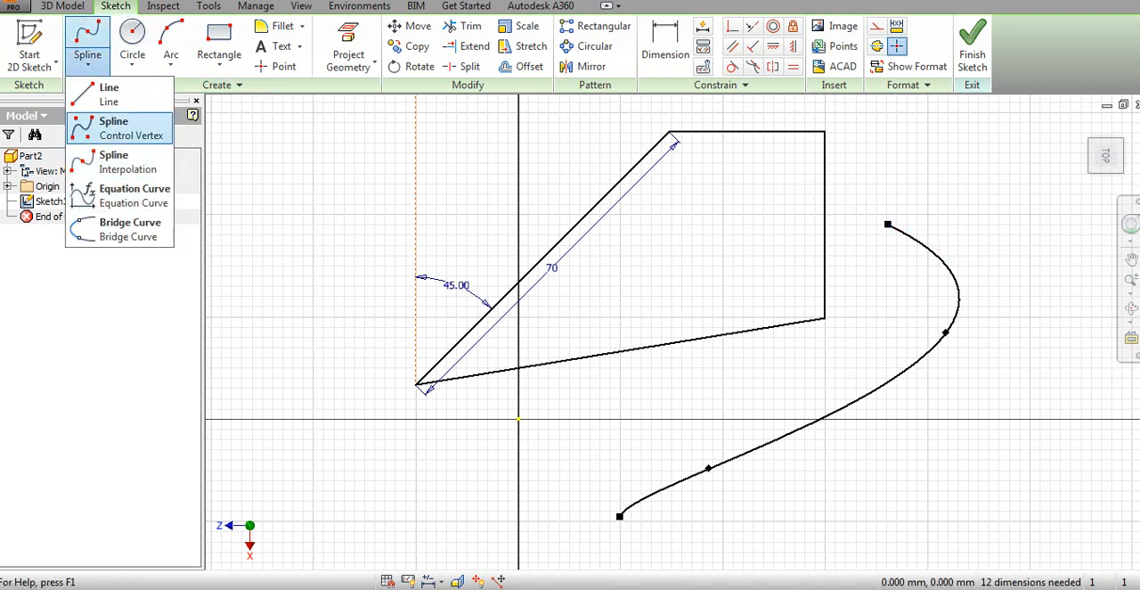
pyautogui.click(128, 161)
pyautogui.click(361, 154)
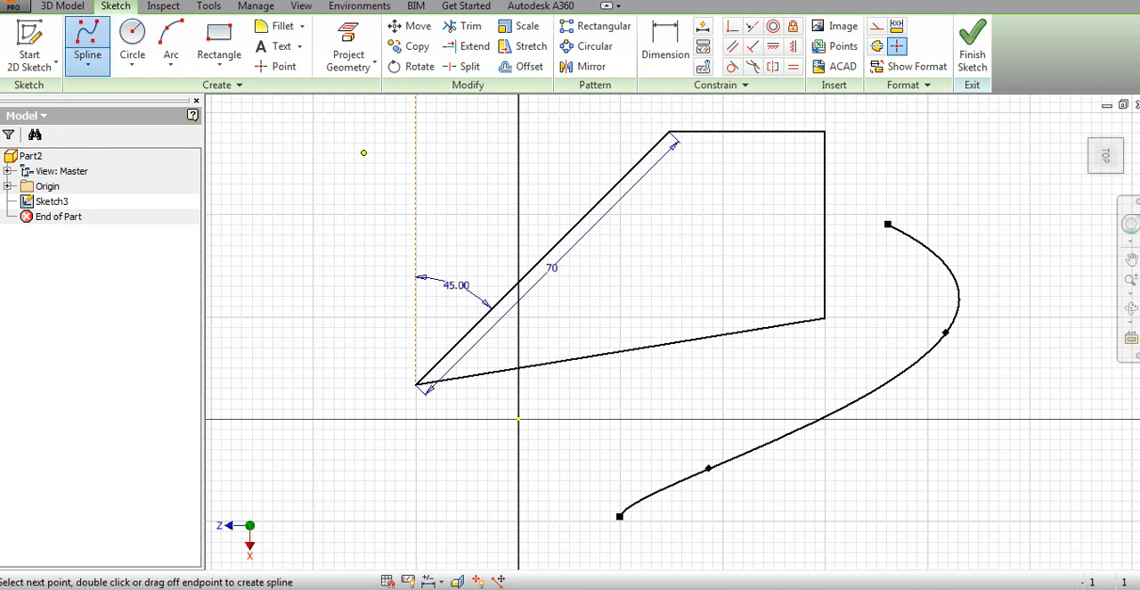
pyautogui.click(310, 292)
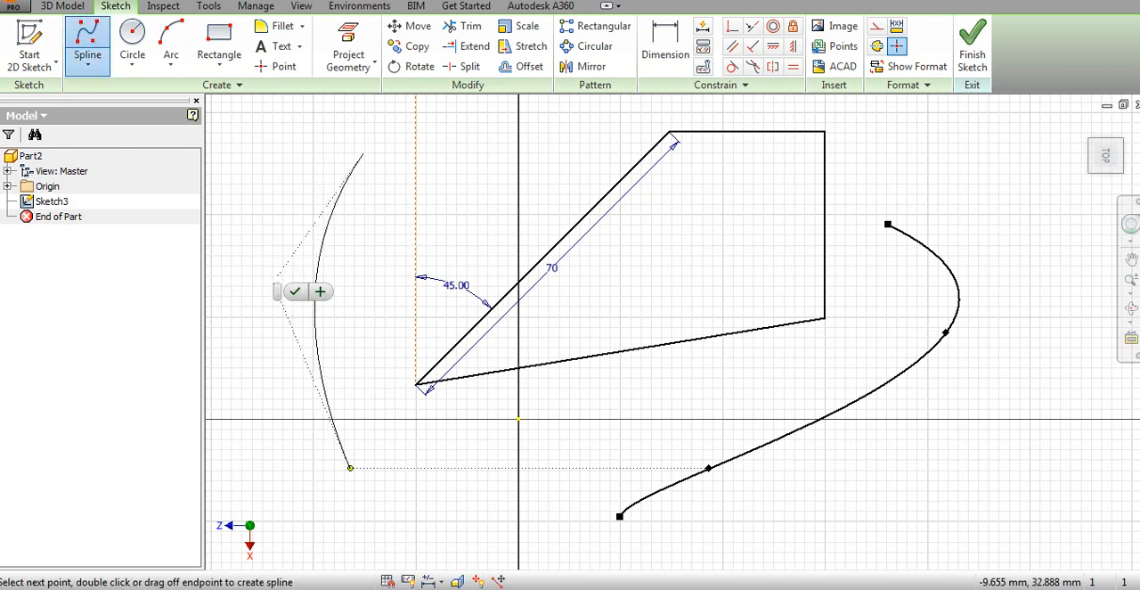
pyautogui.click(349, 469)
pyautogui.click(232, 475)
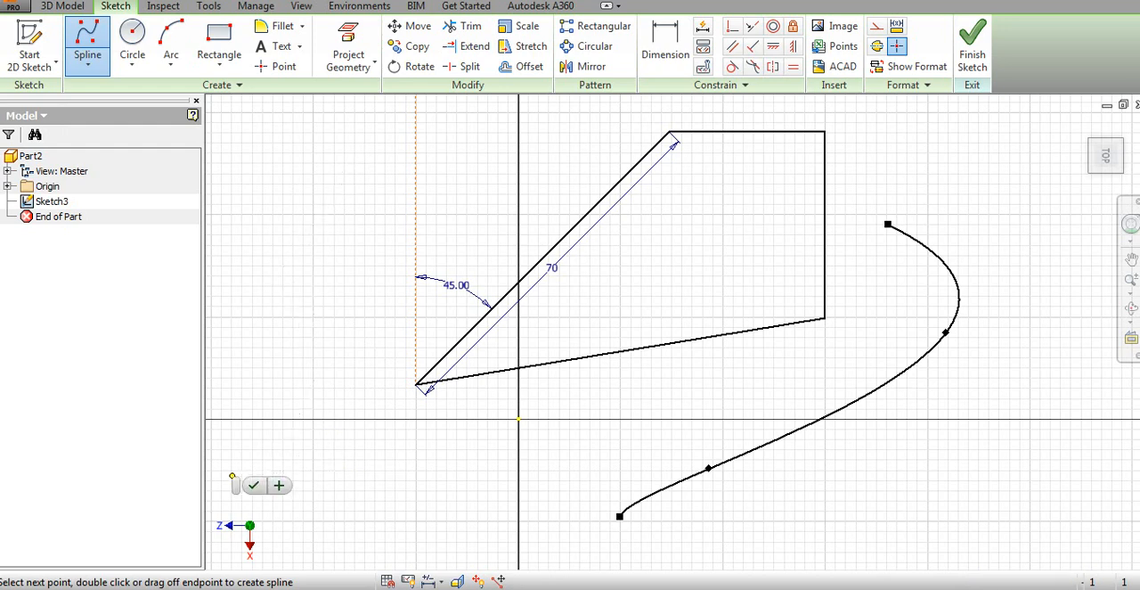
pyautogui.click(254, 485)
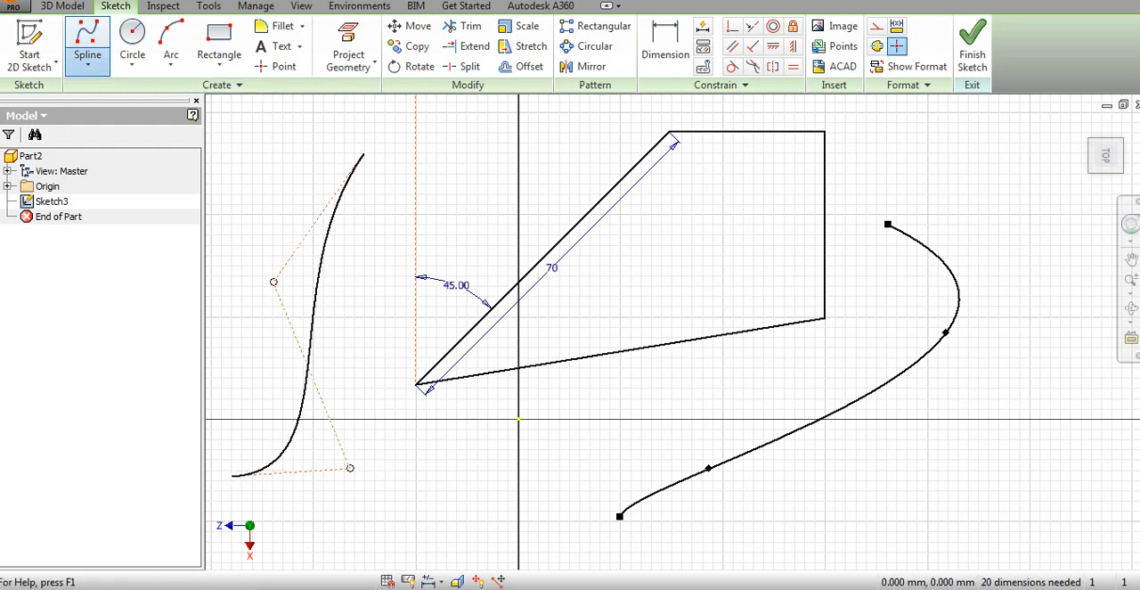
# Reshape the control vertex spline by moving its upper inner vertex upward and its lower inner vertex up and away from the closed profile
pyautogui.click(87, 63)
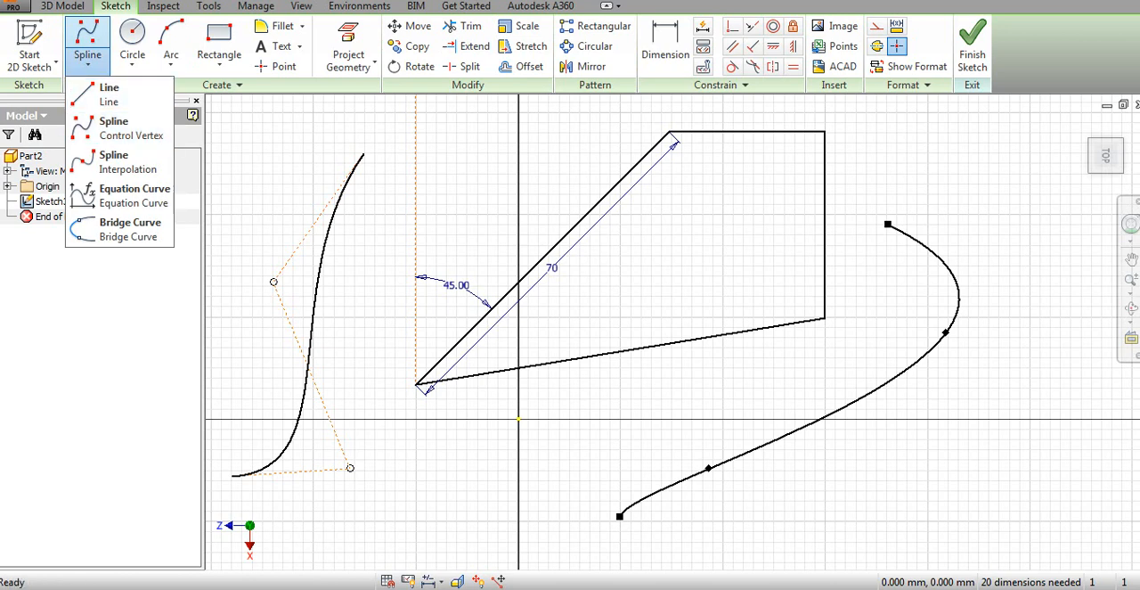
pyautogui.press('Escape')
pyautogui.moveTo(273, 281); pyautogui.dragTo(274, 205)
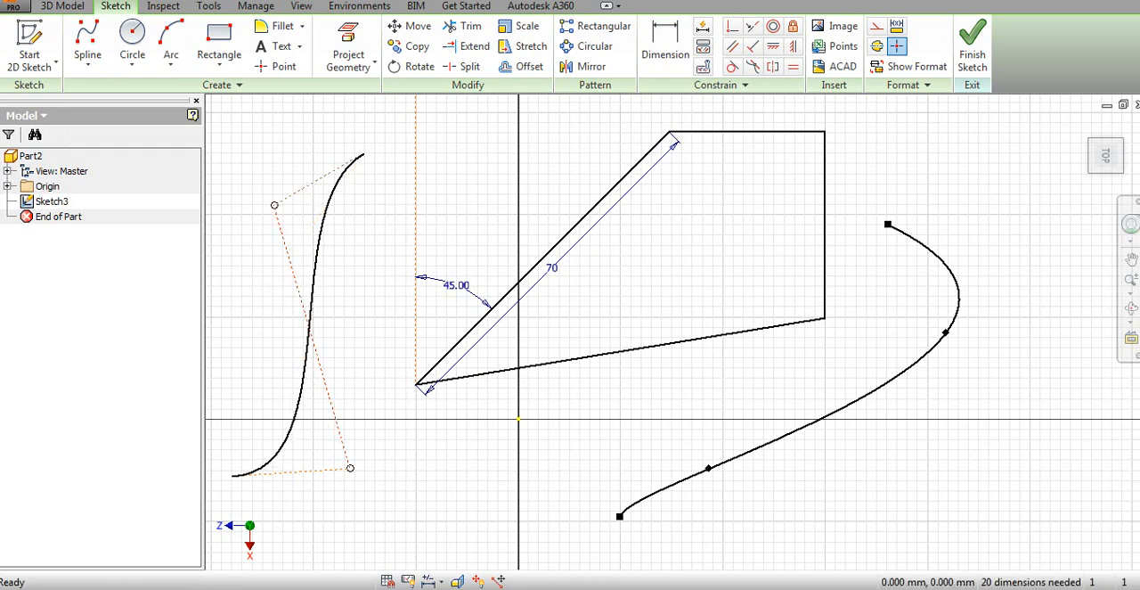
pyautogui.moveTo(350, 467); pyautogui.dragTo(305, 449)
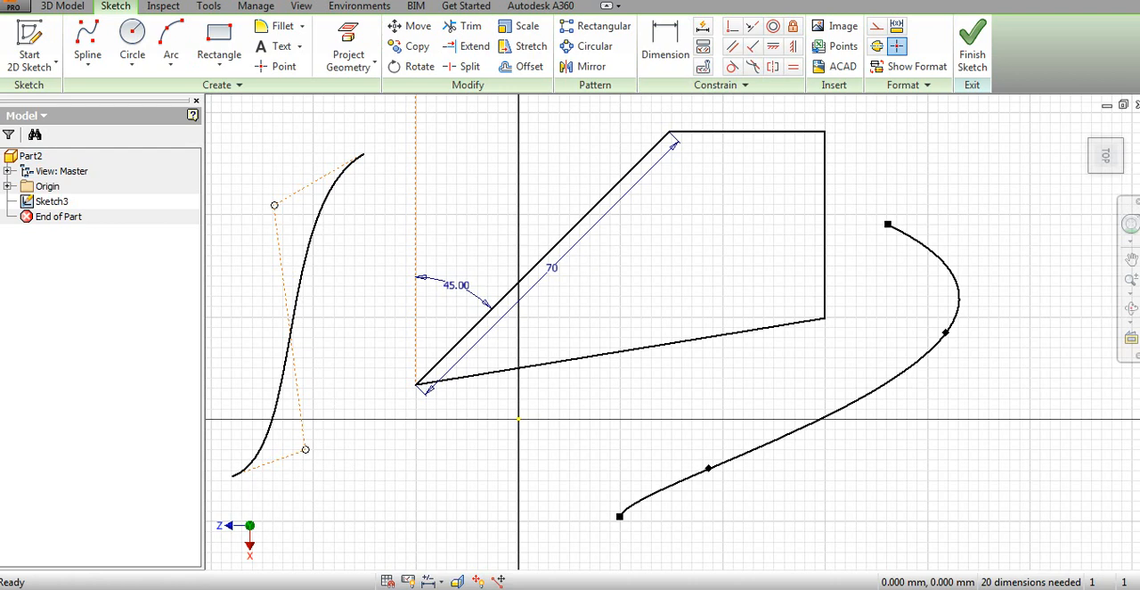
pyautogui.press('capslock')
pyautogui.press('capslock')
pyautogui.click(87, 62)
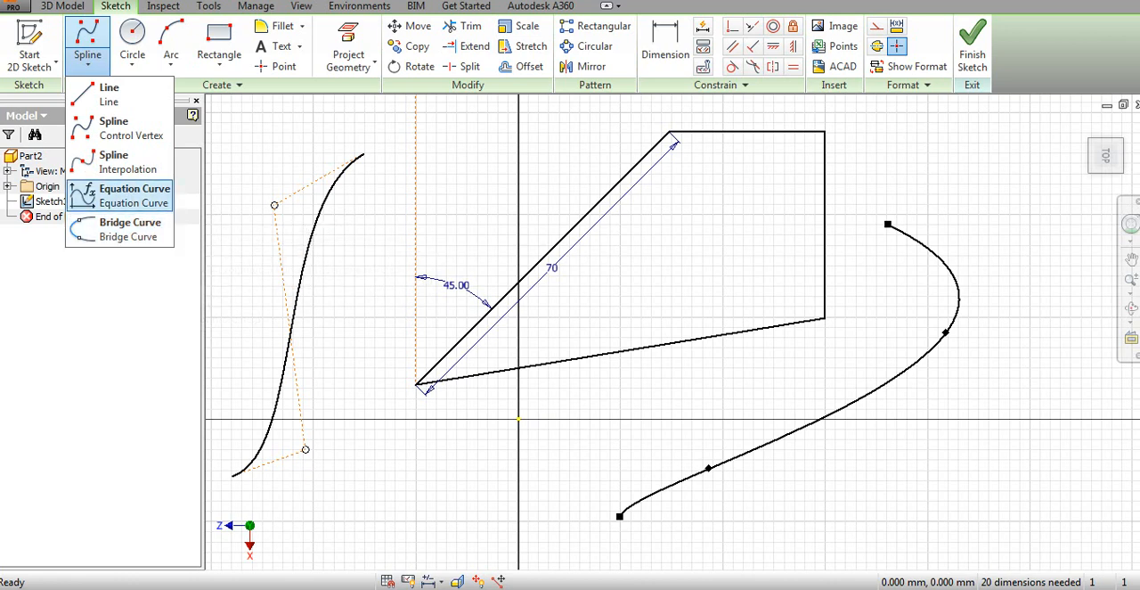
pyautogui.click(215, 86)
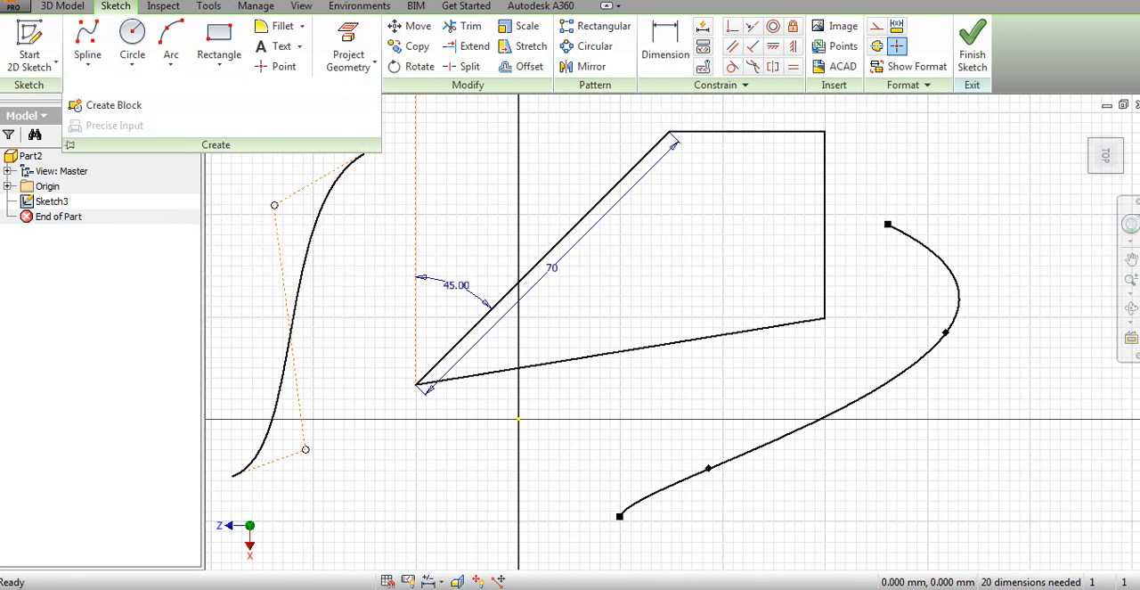
# Draw a center-point circle about 25 mm in diameter inside the closed profile
pyautogui.click(131, 35)
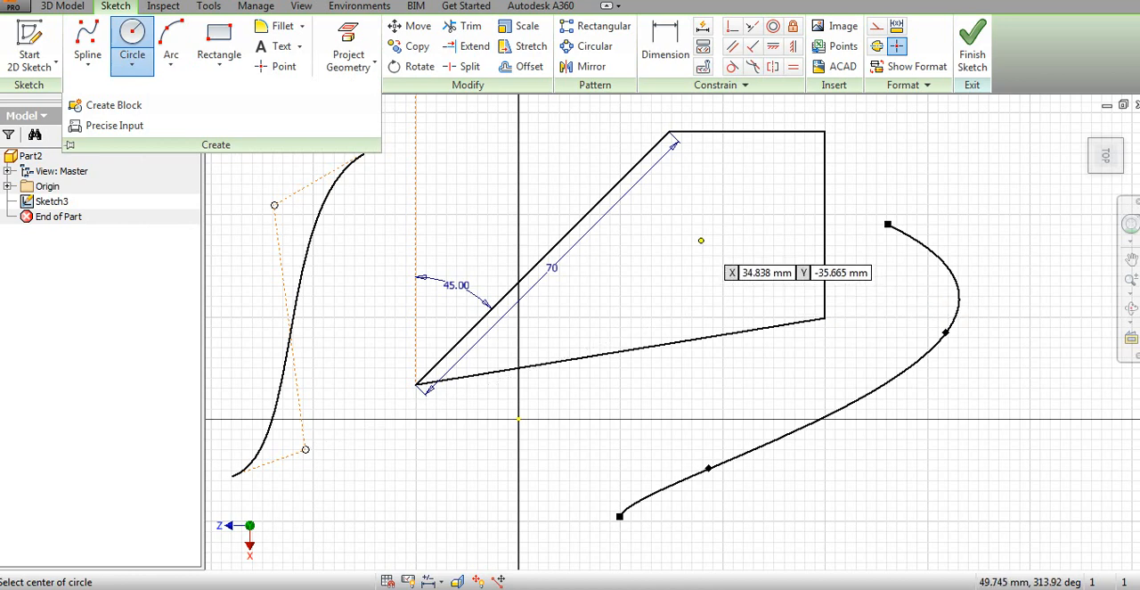
pyautogui.click(700, 240)
pyautogui.click(682, 302)
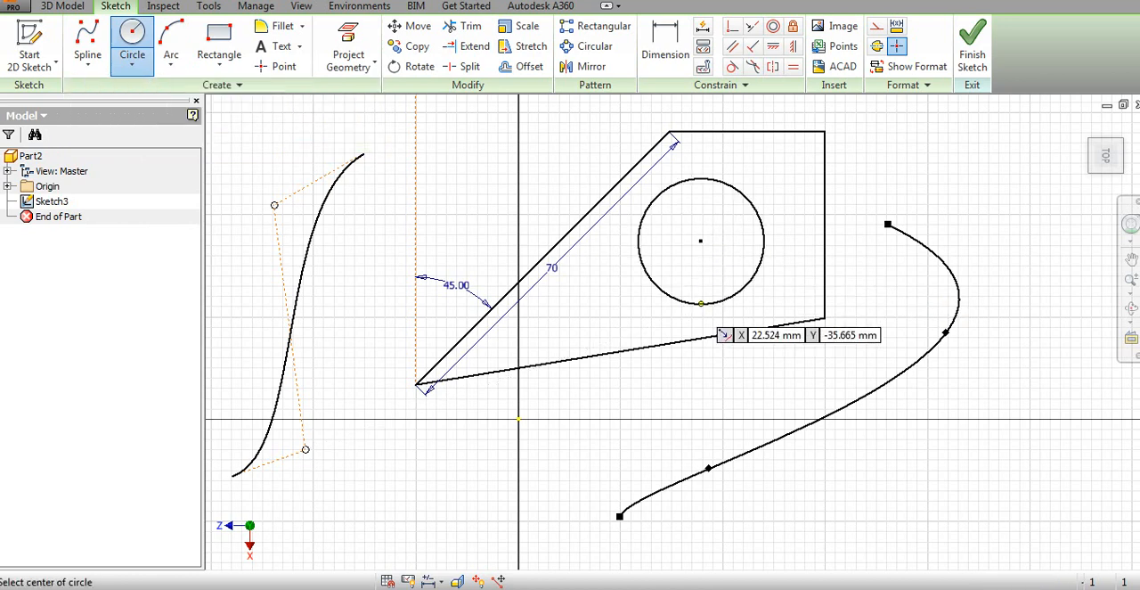
# Dimension the circle's diameter and set it to 25 mm
pyautogui.click(666, 40)
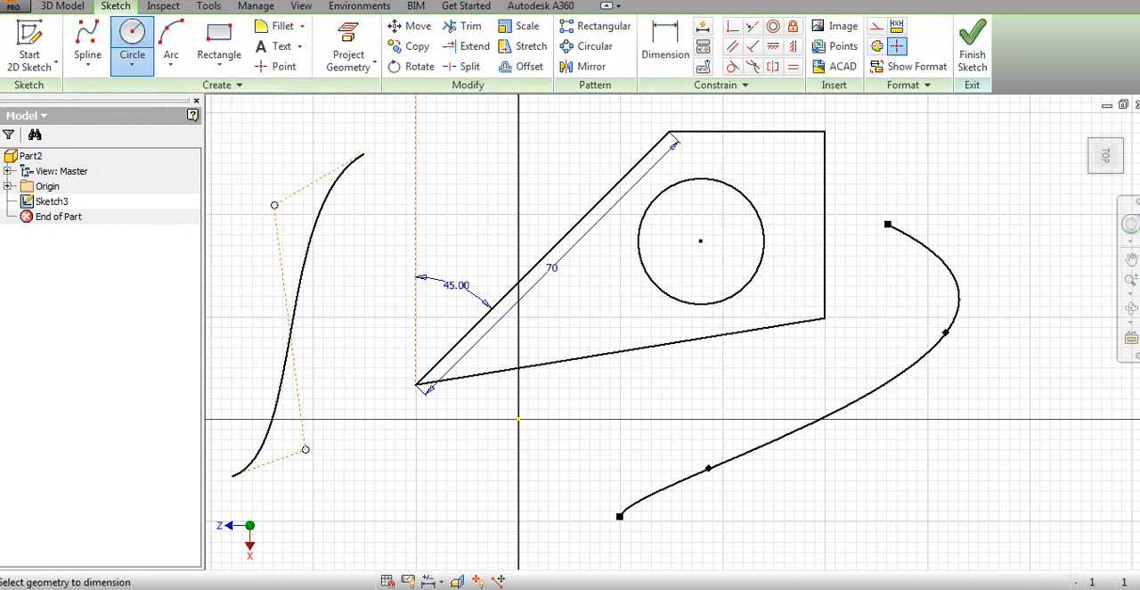
pyautogui.click(745, 195)
pyautogui.click(778, 135)
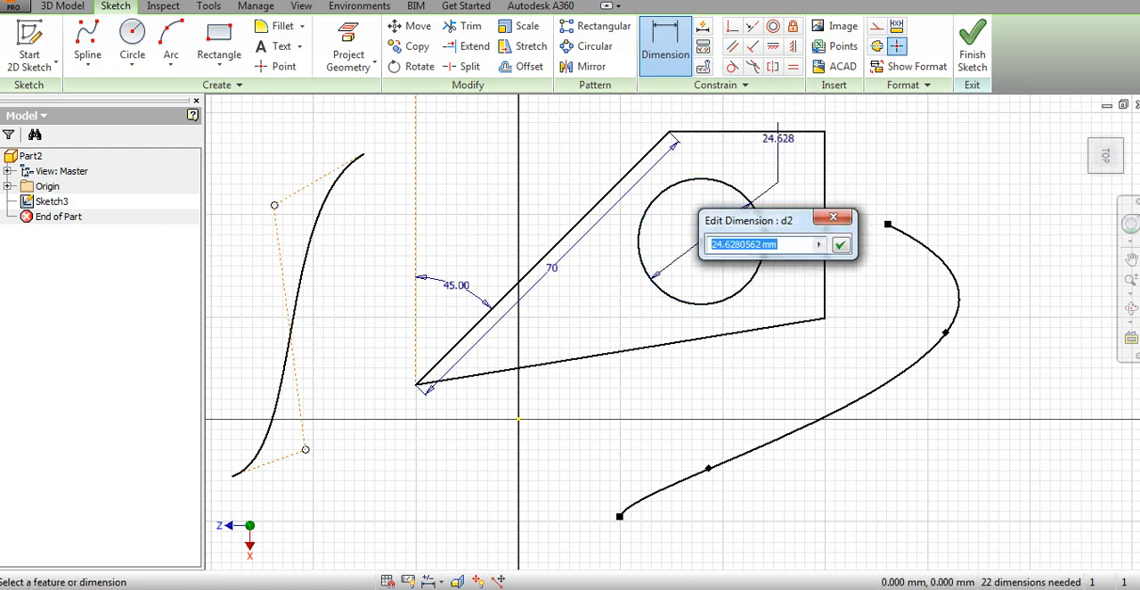
pyautogui.write('25')
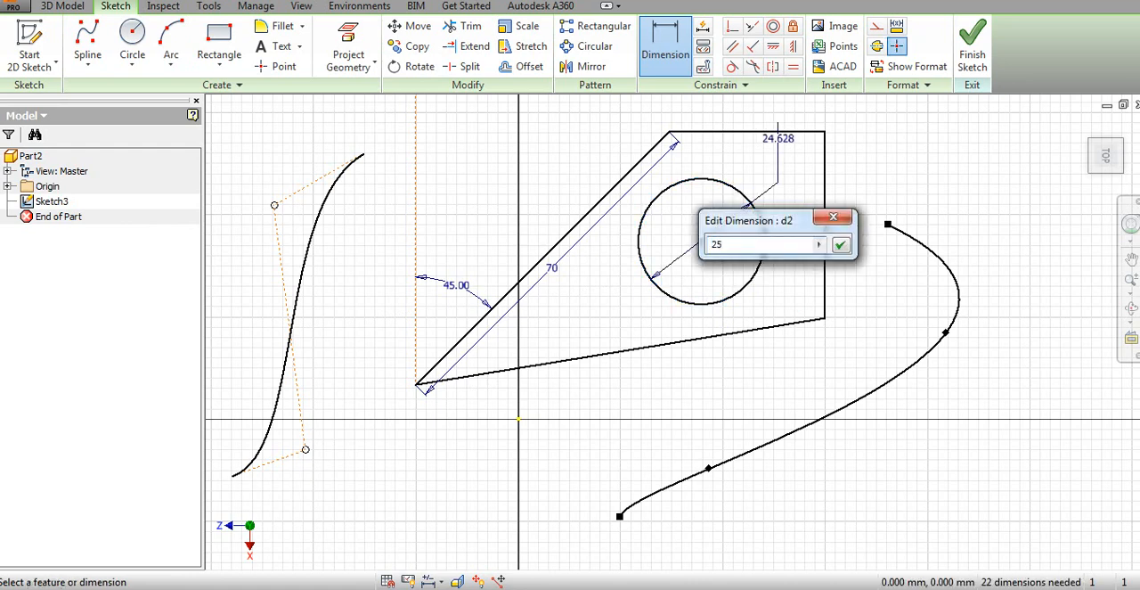
pyautogui.press('Return')
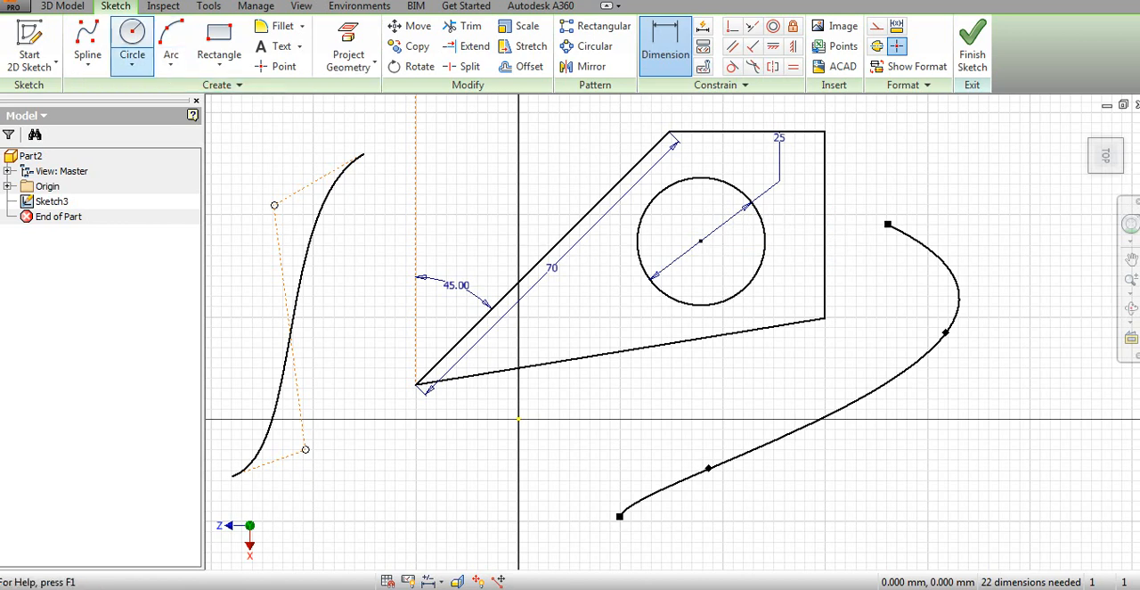
# Draw a tangent circle touching the closed profile's 70 mm slanted line, its lower line and its vertical line
pyautogui.click(132, 62)
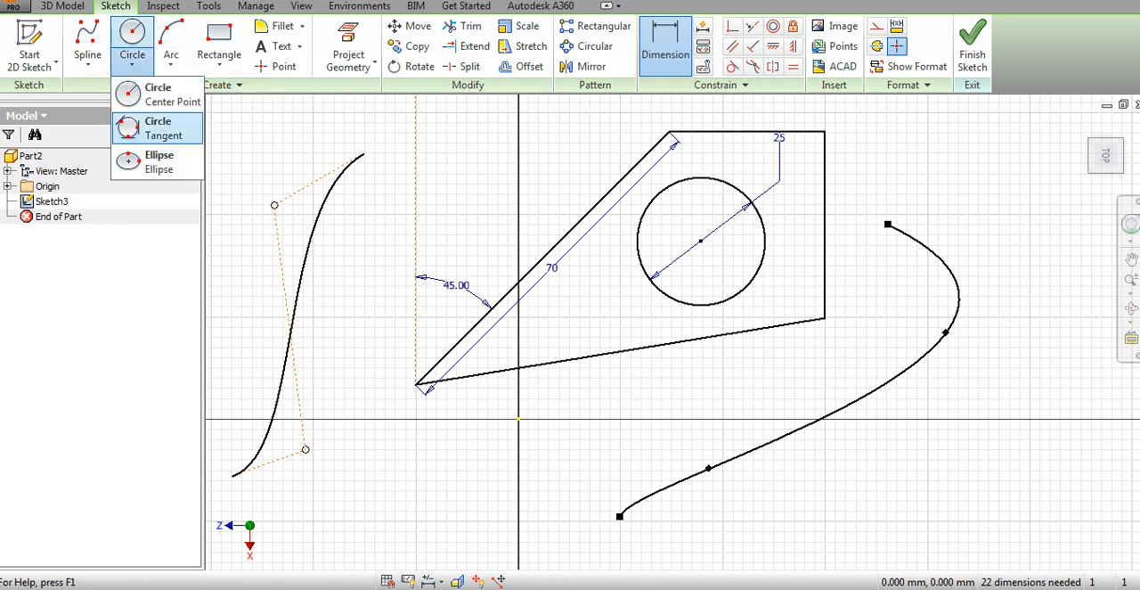
pyautogui.click(157, 128)
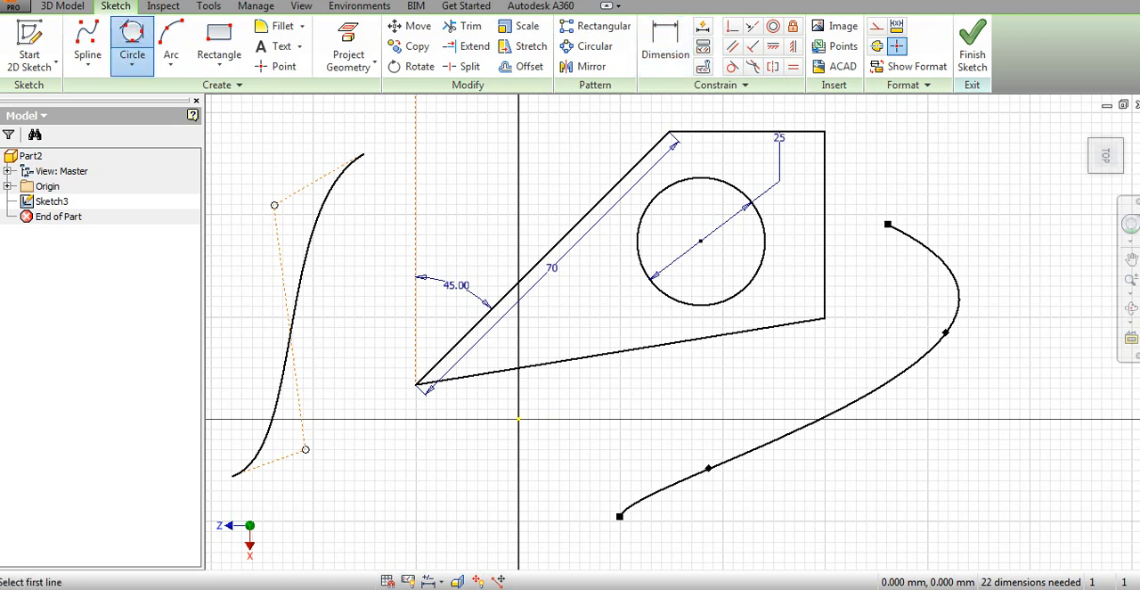
pyautogui.click(543, 258)
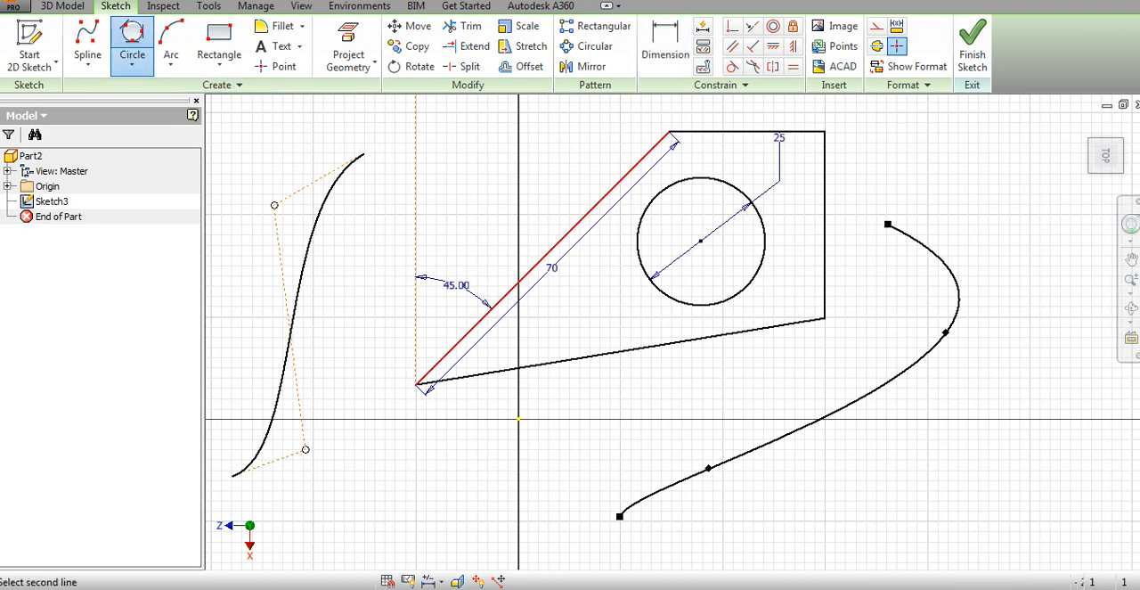
pyautogui.click(624, 350)
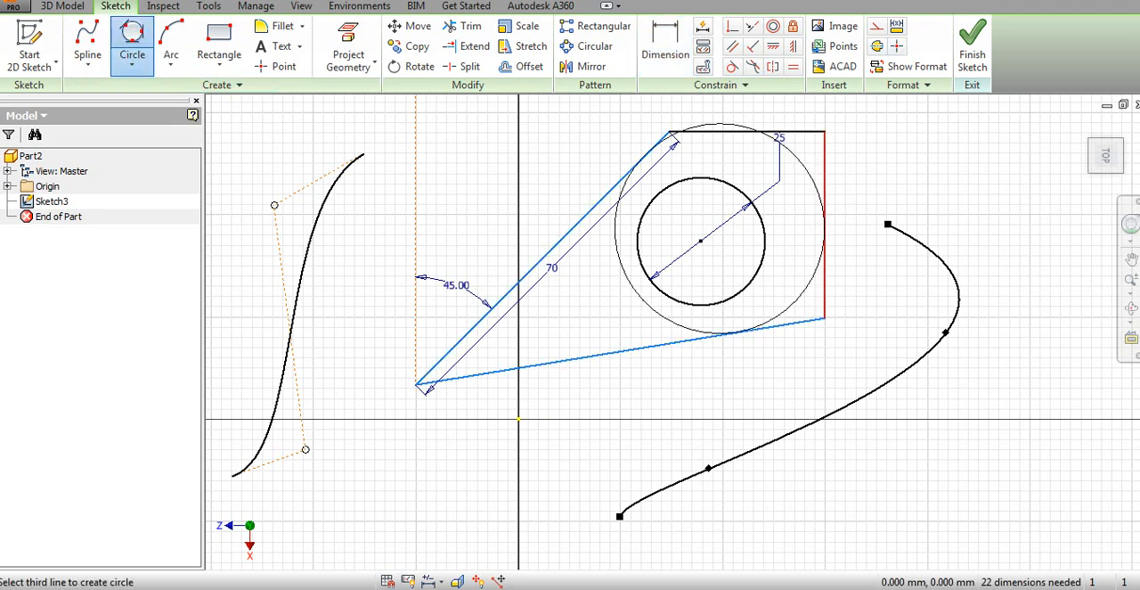
pyautogui.click(825, 223)
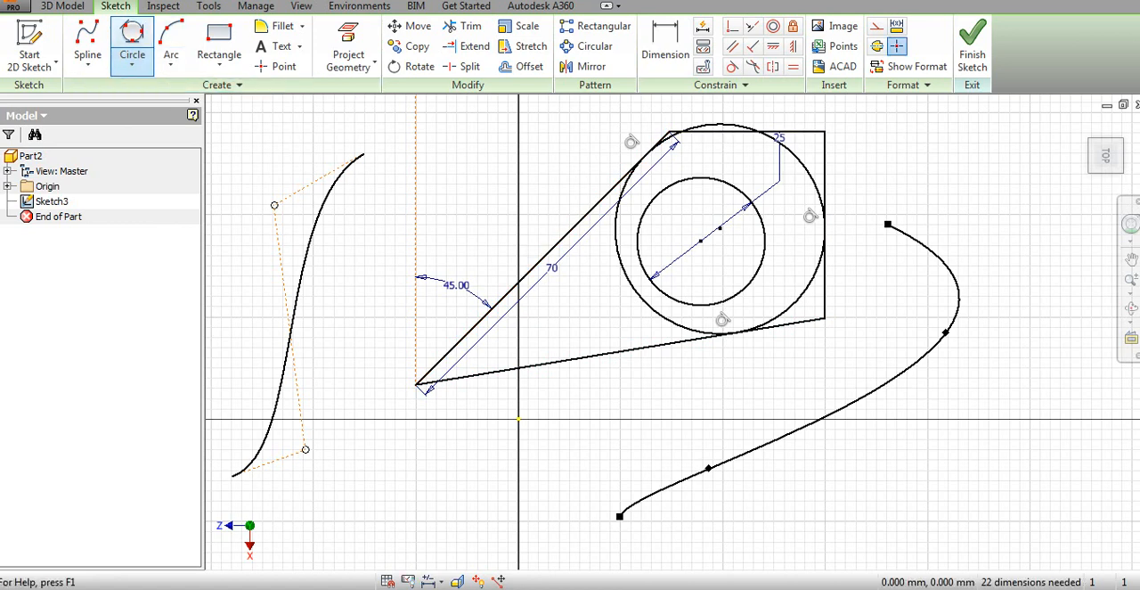
# Draw a two-point rectangle about 94 by 49 mm beside the interpolation spline
pyautogui.click(132, 65)
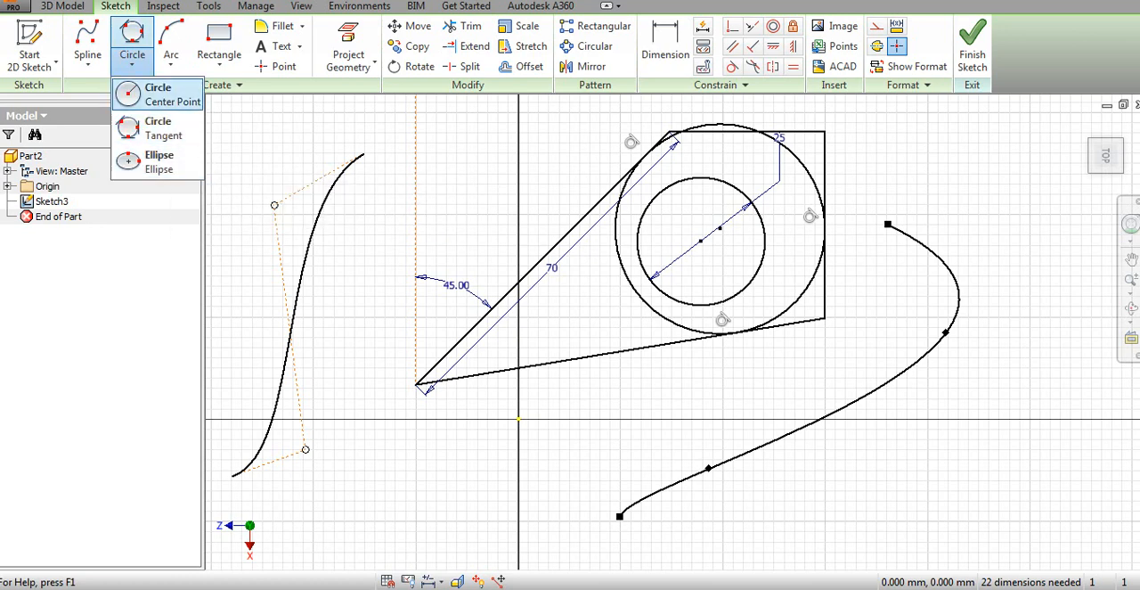
pyautogui.click(219, 65)
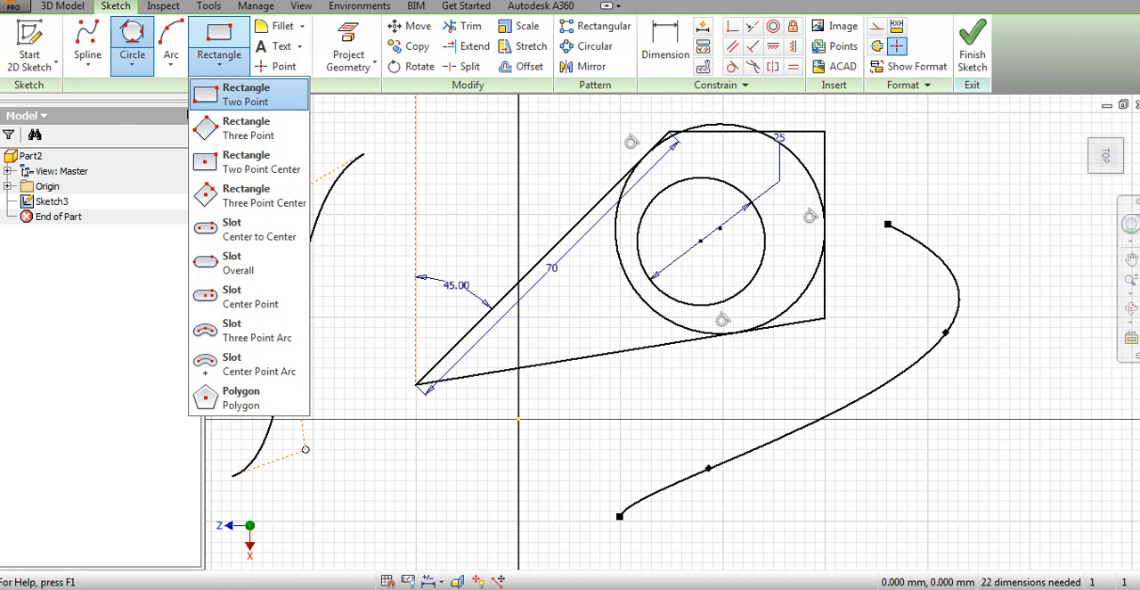
pyautogui.click(246, 93)
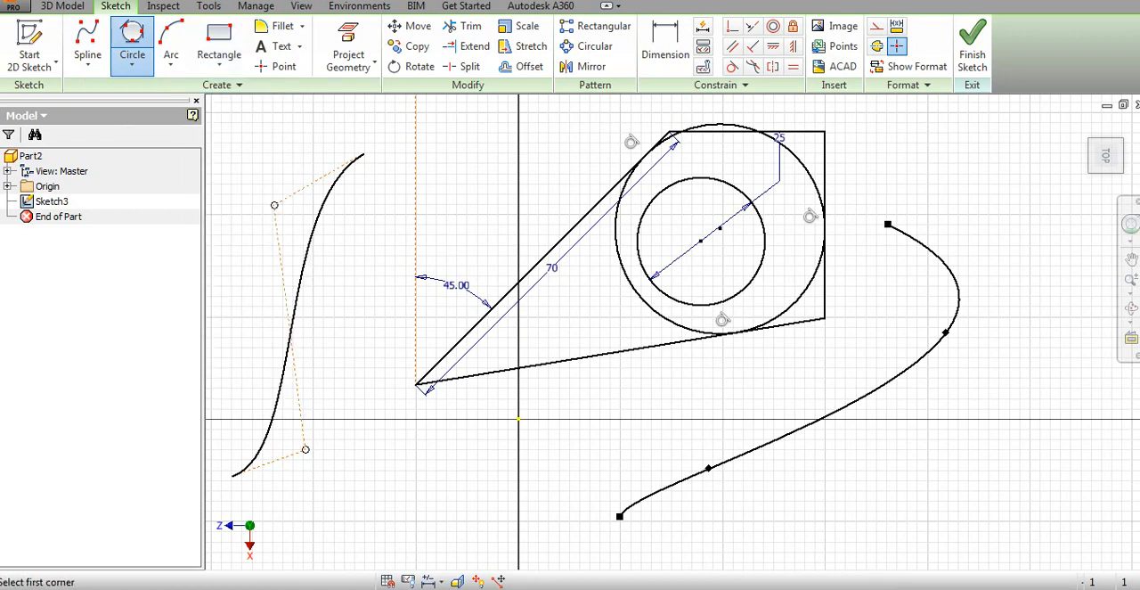
pyautogui.scroll(-2, 483, 230)
pyautogui.scroll(5, 484, 233)
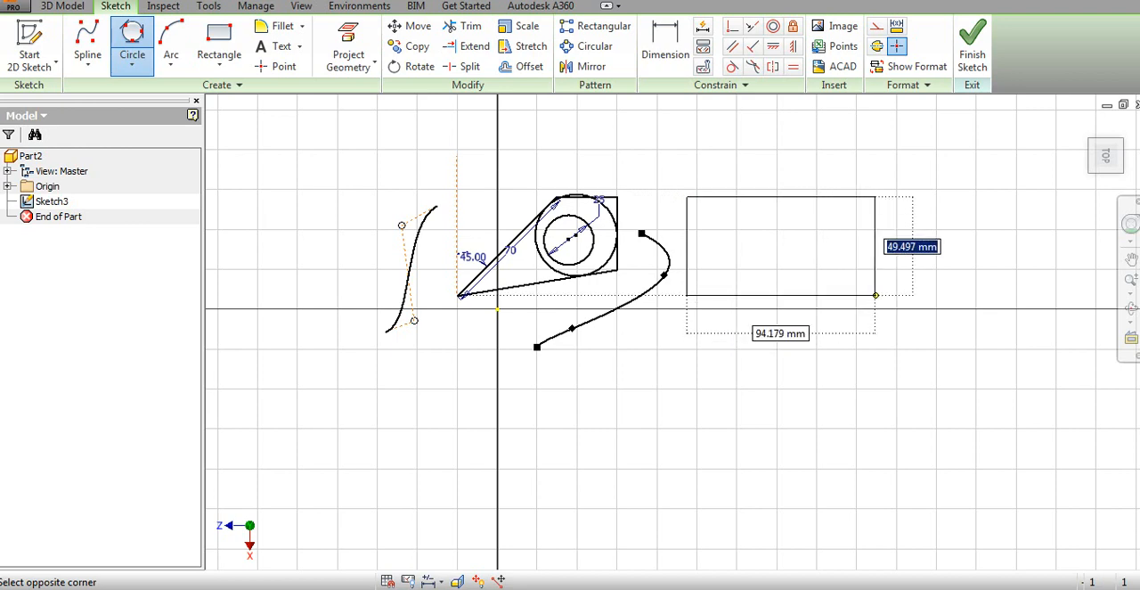
pyautogui.press('Escape')
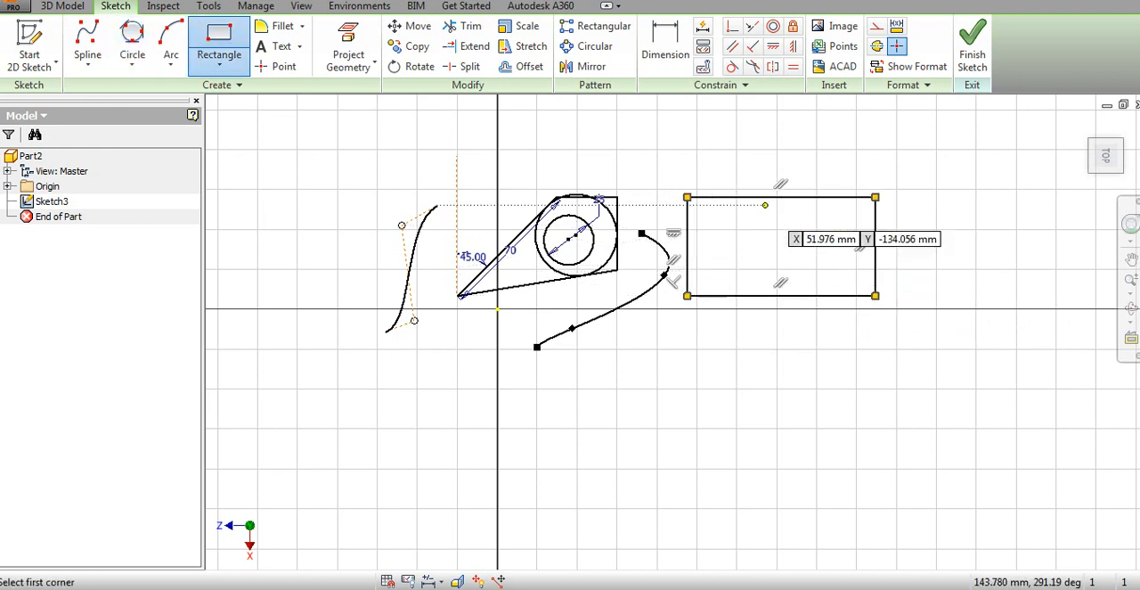
pyautogui.click(875, 294)
# Dimension the rectangle's width and height, accepting the drawn sizes
pyautogui.click(665, 45)
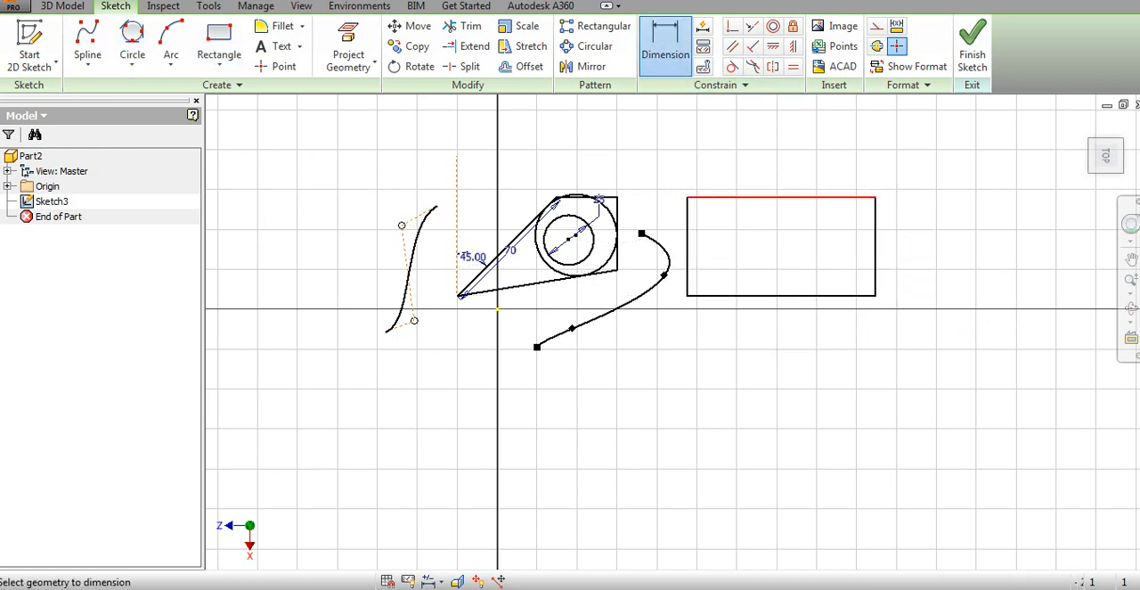
pyautogui.click(763, 181)
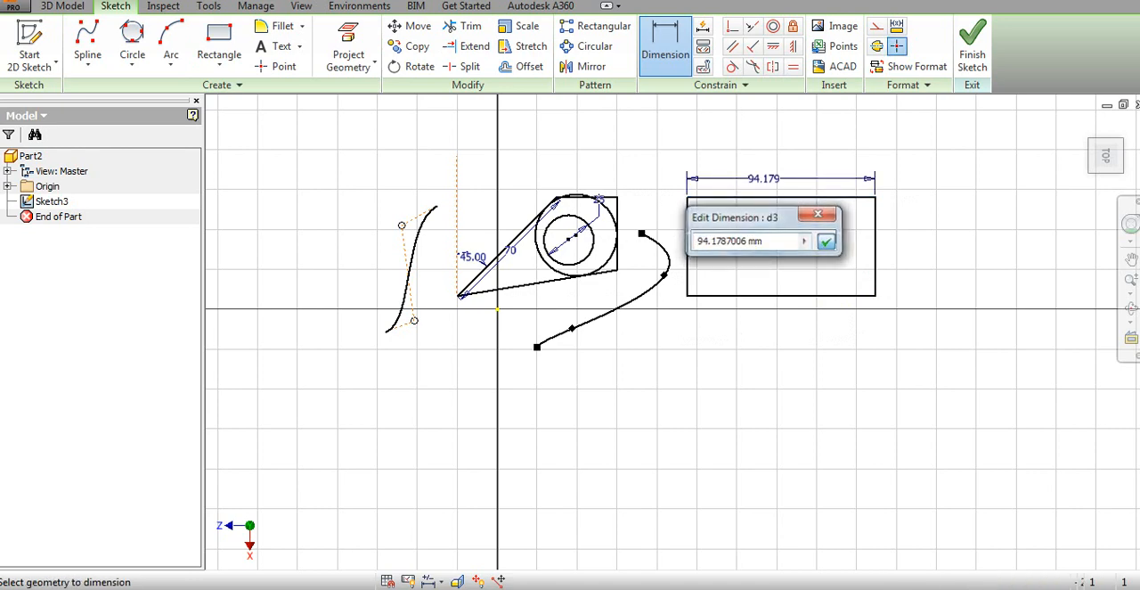
pyautogui.press('Return')
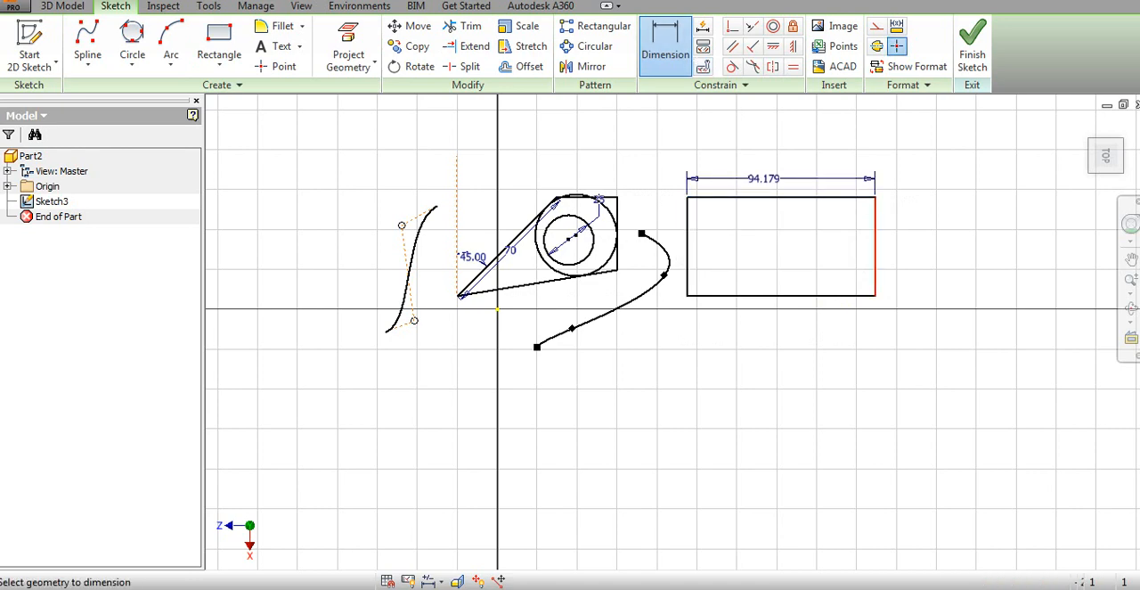
pyautogui.click(876, 236)
pyautogui.click(916, 235)
pyautogui.press('Return')
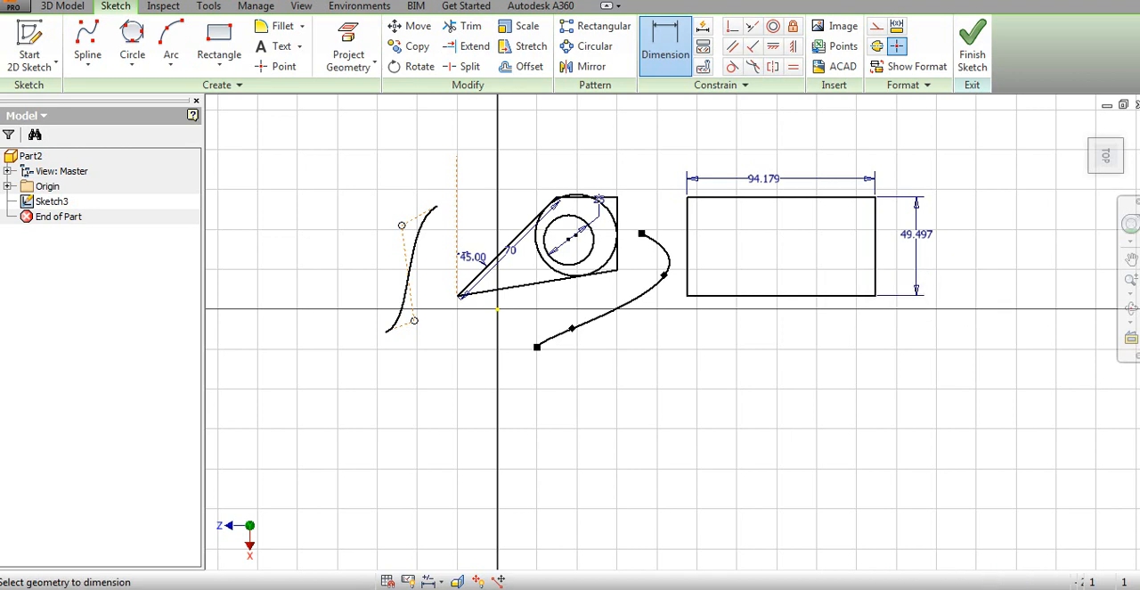
# Draw a tilted three-point rectangle below the dimensioned rectangle, with a first edge about 54 mm long
pyautogui.click(219, 60)
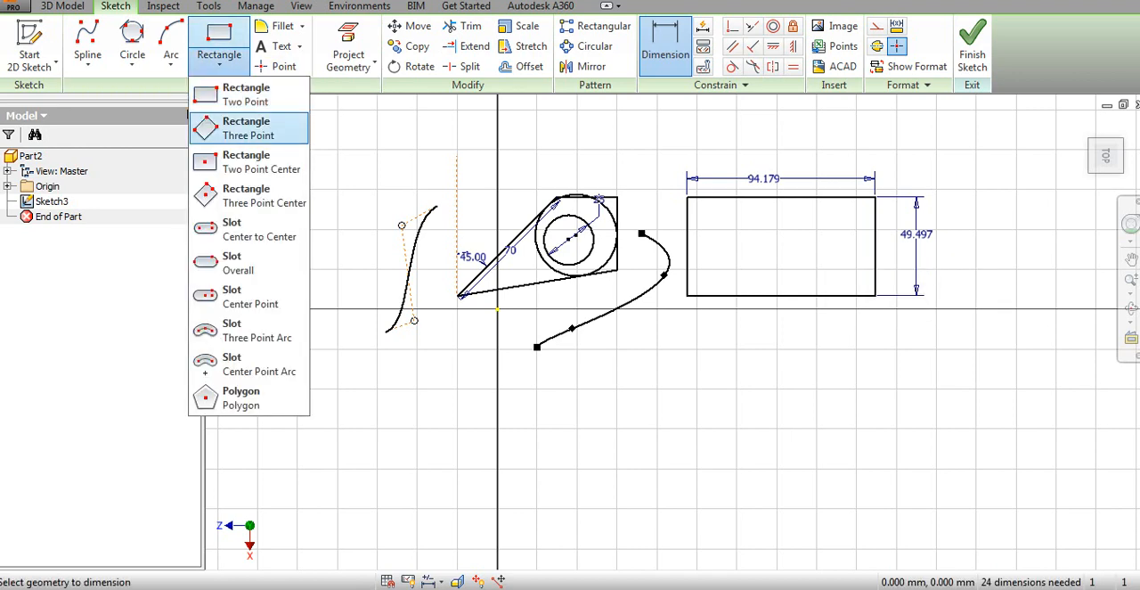
pyautogui.click(254, 129)
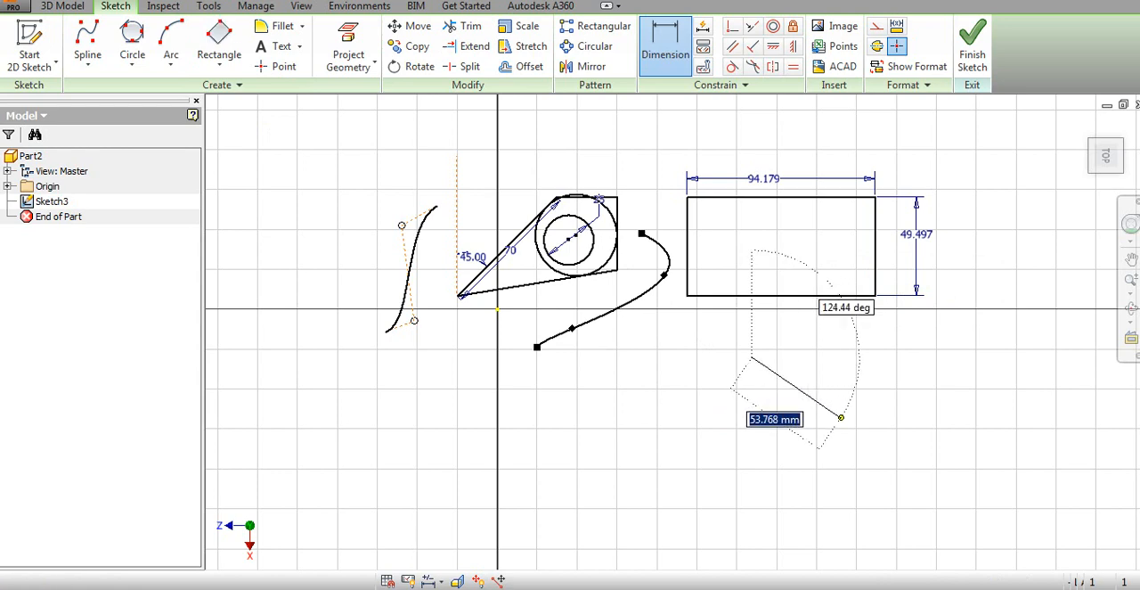
pyautogui.click(718, 488)
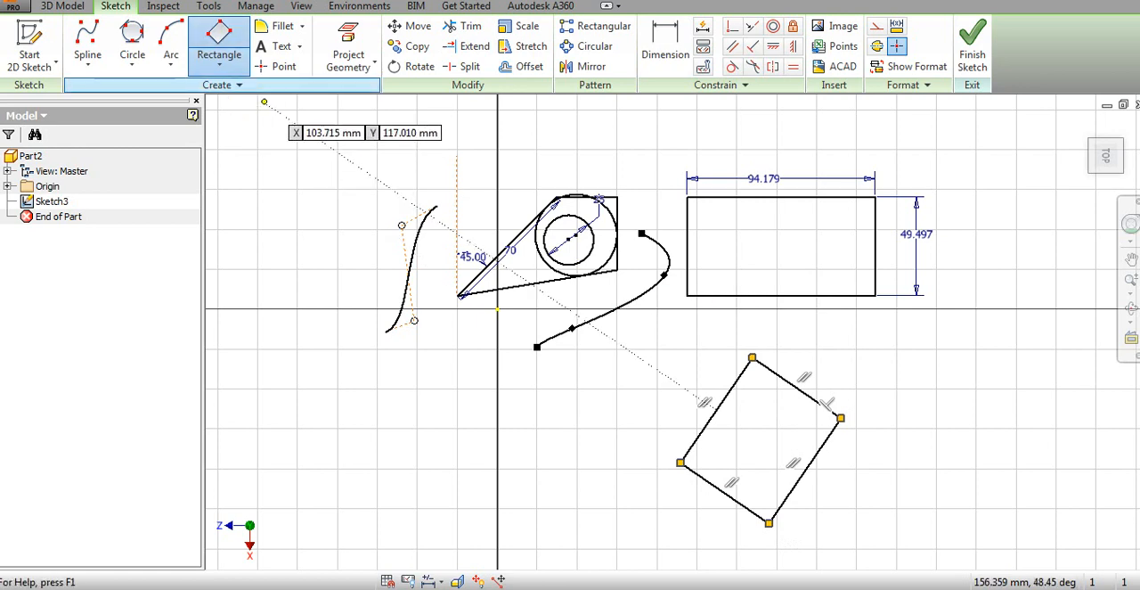
pyautogui.press('Escape')
# Draw a two-point center rectangle on the far side of the control vertex spline from the closed profile
pyautogui.click(219, 64)
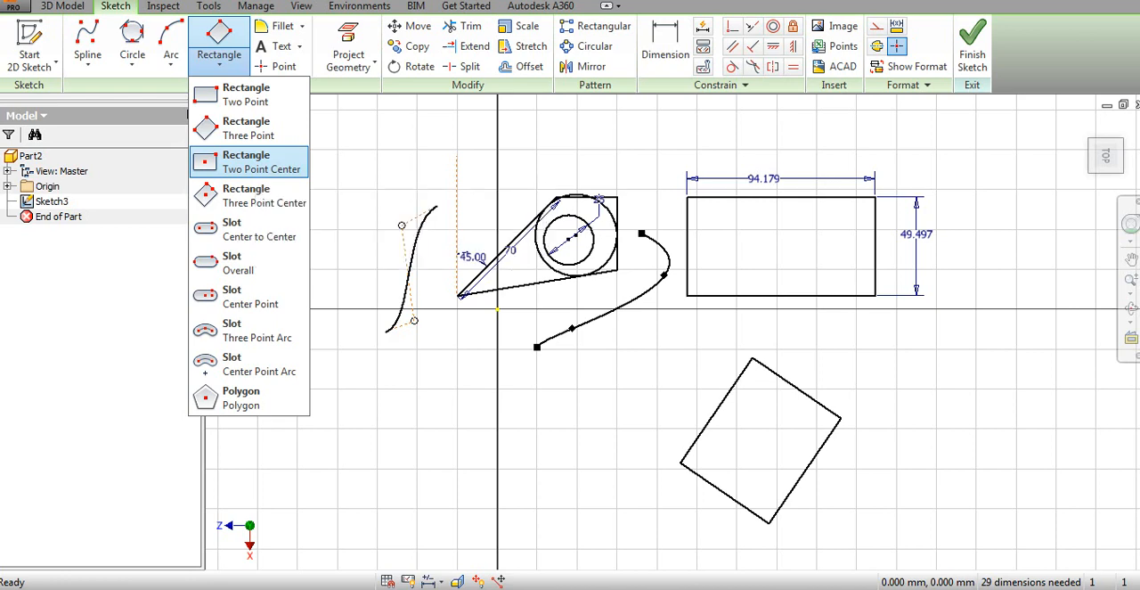
pyautogui.click(250, 162)
pyautogui.click(268, 233)
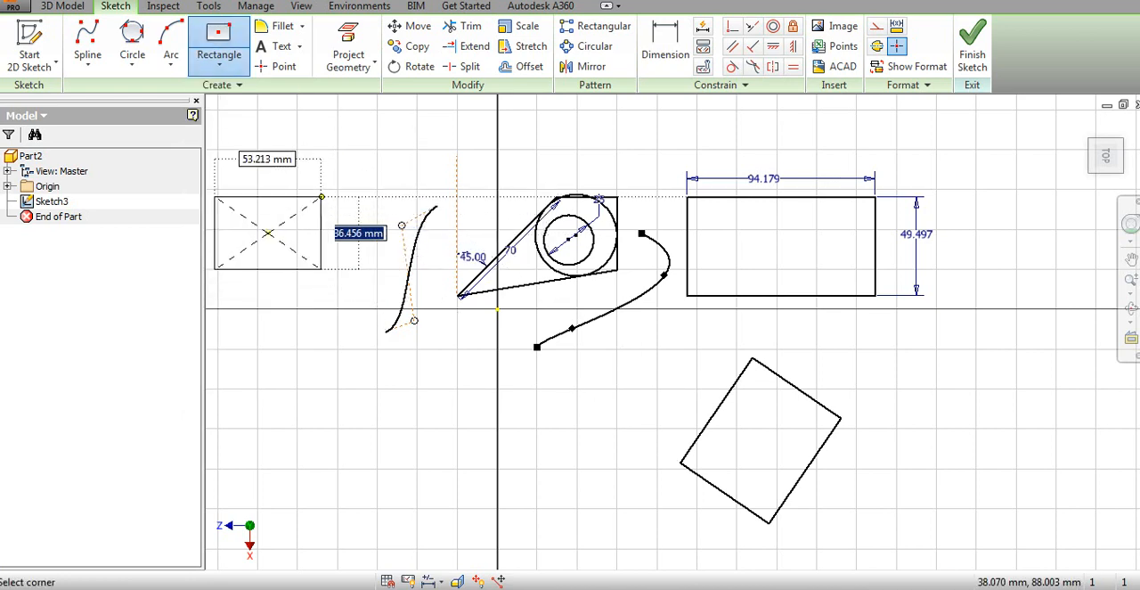
pyautogui.press('Escape')
pyautogui.click(347, 164)
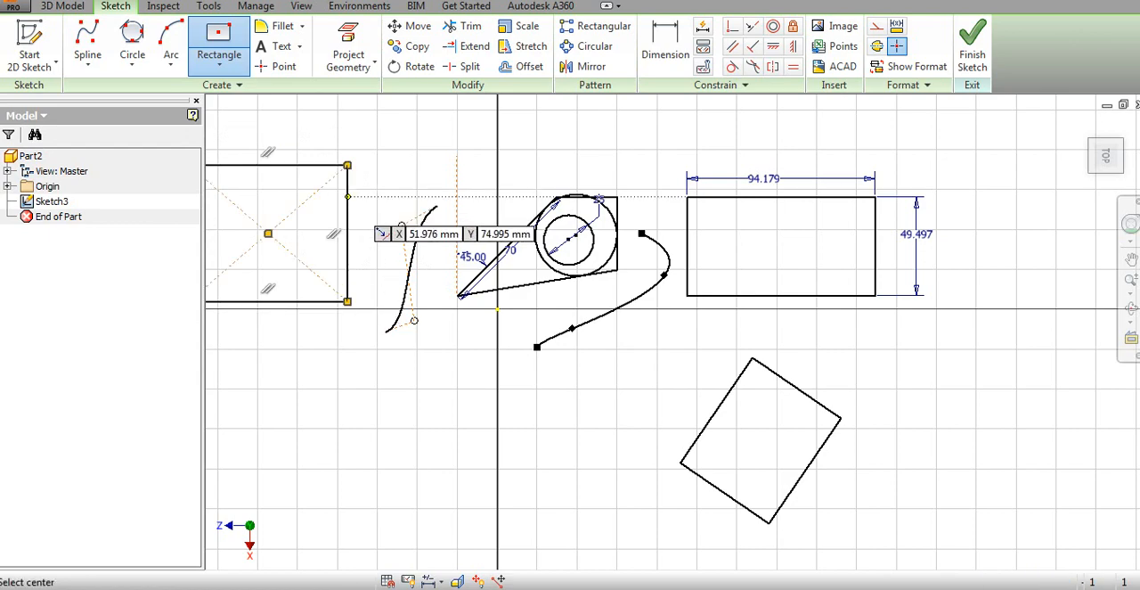
pyautogui.scroll(-3, 437, 234)
pyautogui.scroll(3, 438, 234)
pyautogui.scroll(2, 438, 235)
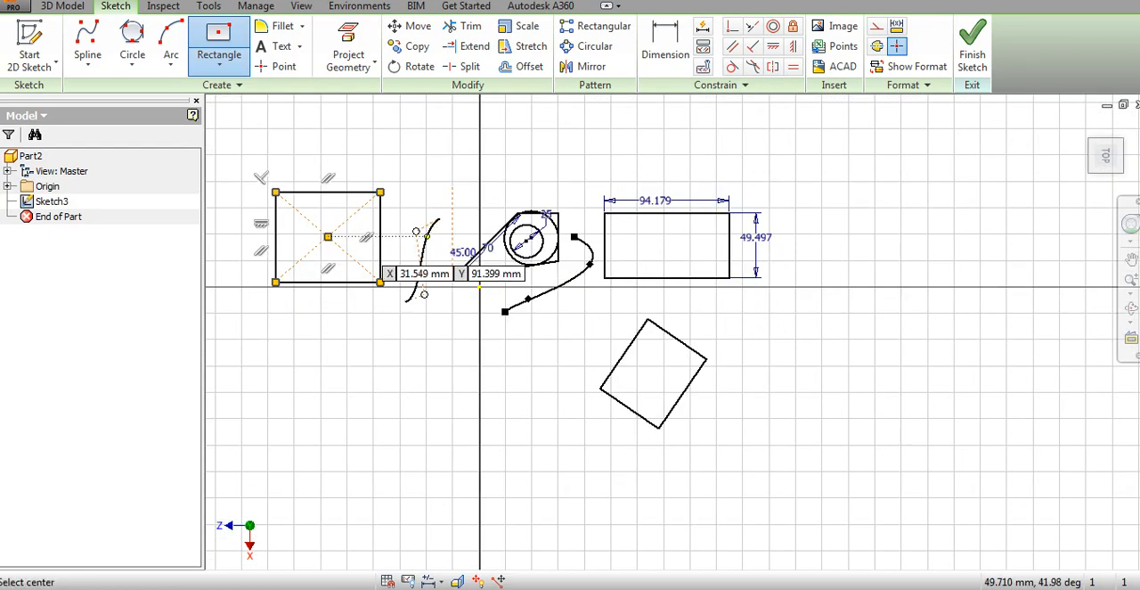
pyautogui.scroll(-3, 223, 225)
pyautogui.press('Escape')
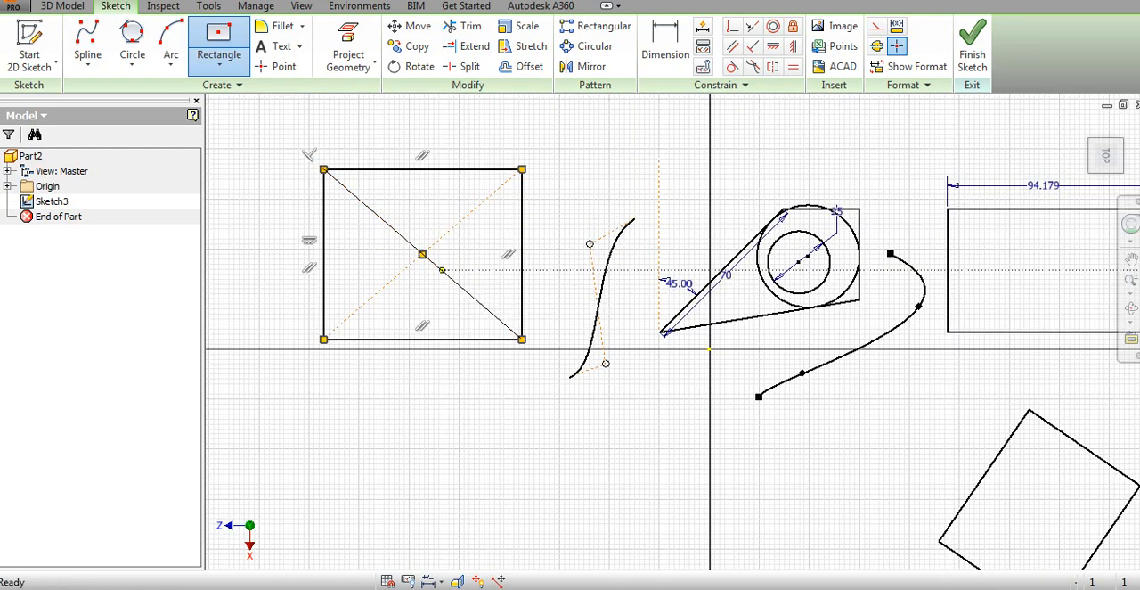
# Draw a tilted three-point center rectangle below the two-point center rectangle
pyautogui.click(219, 65)
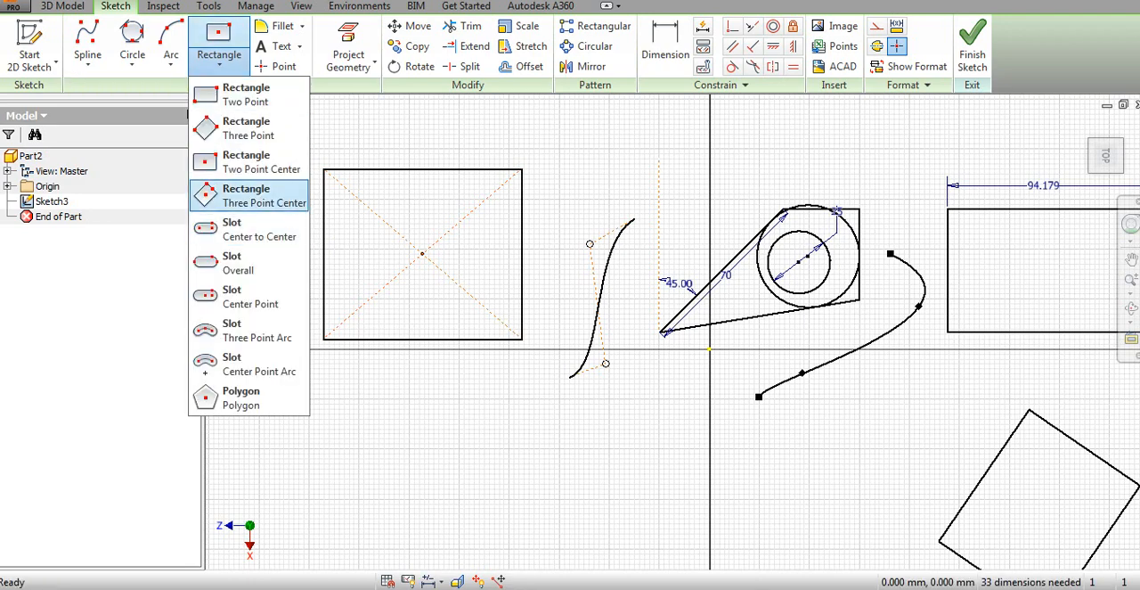
pyautogui.click(249, 196)
pyautogui.click(466, 485)
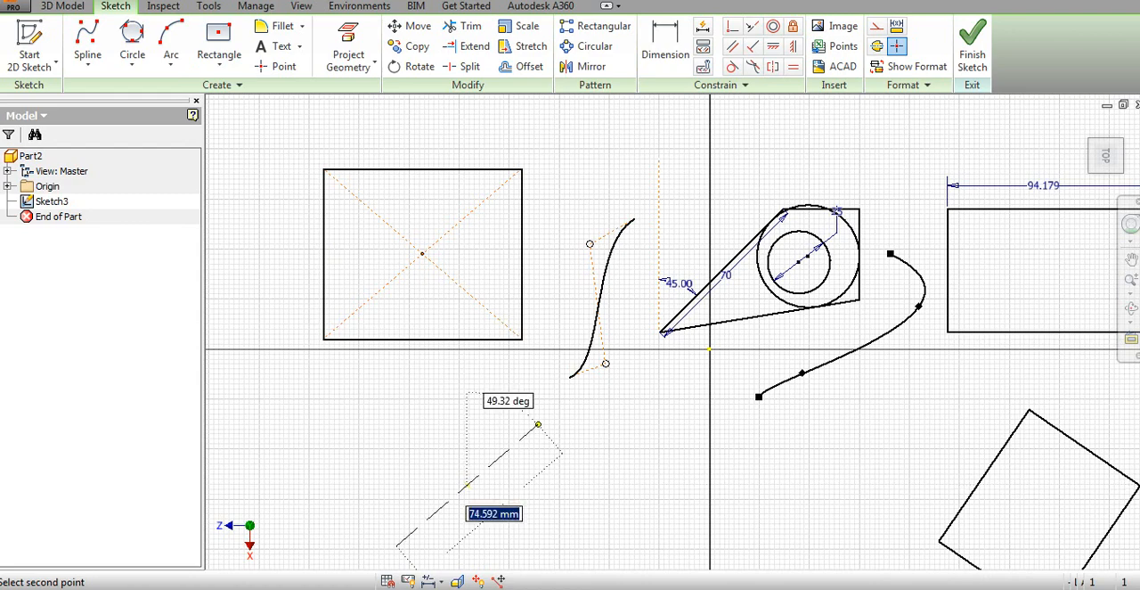
pyautogui.click(549, 414)
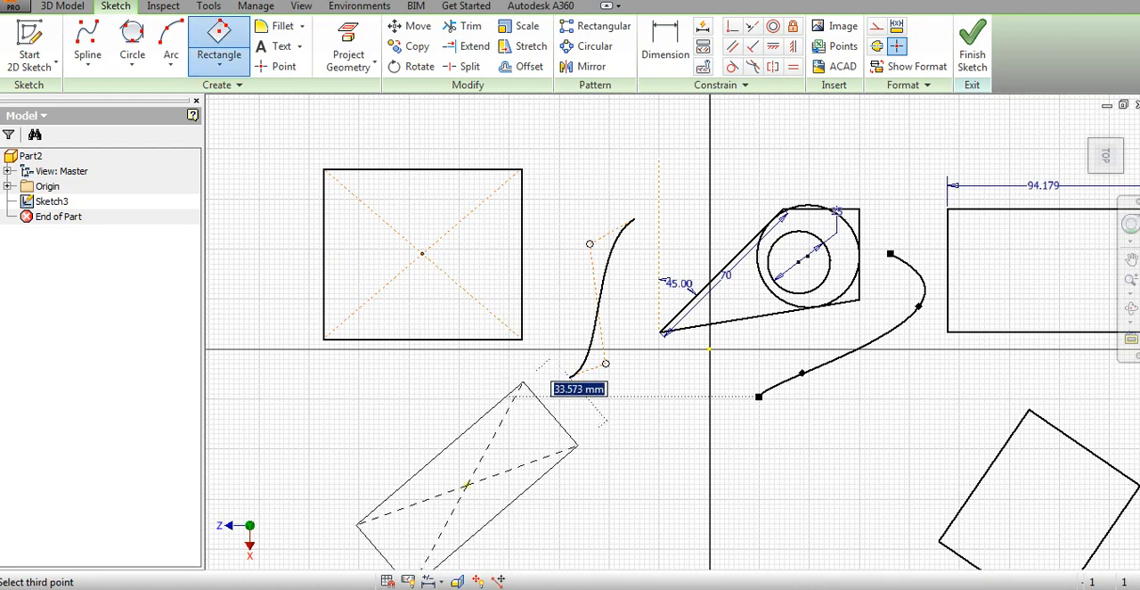
pyautogui.click(583, 450)
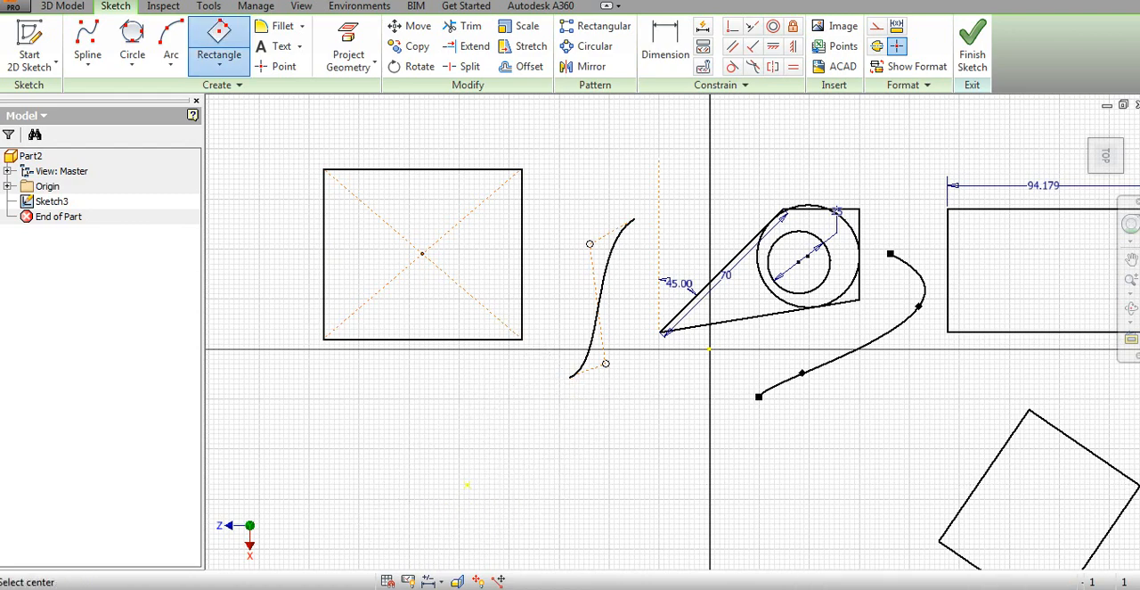